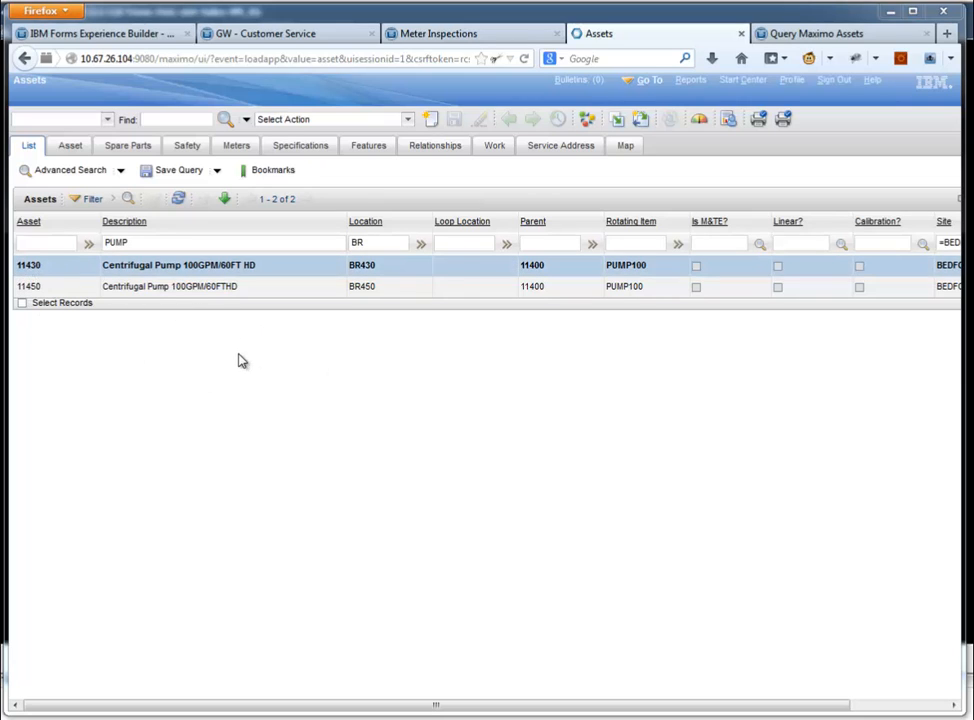
# Step: Look up the last reading of the outlet pressure meter on asset 11430
pyautogui.click(28, 265)
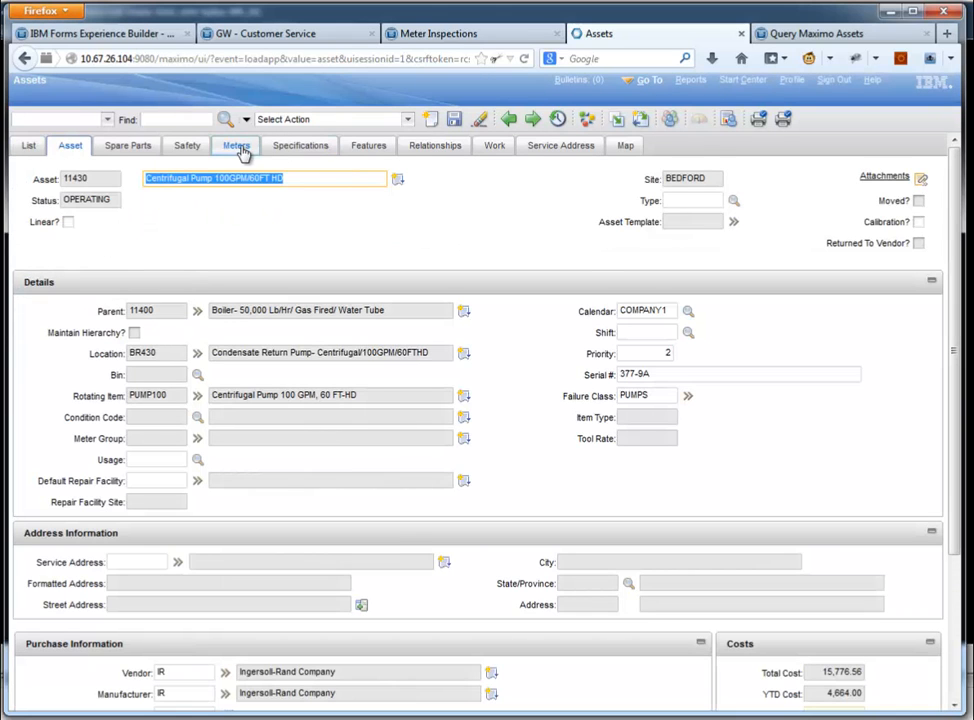
pyautogui.click(236, 145)
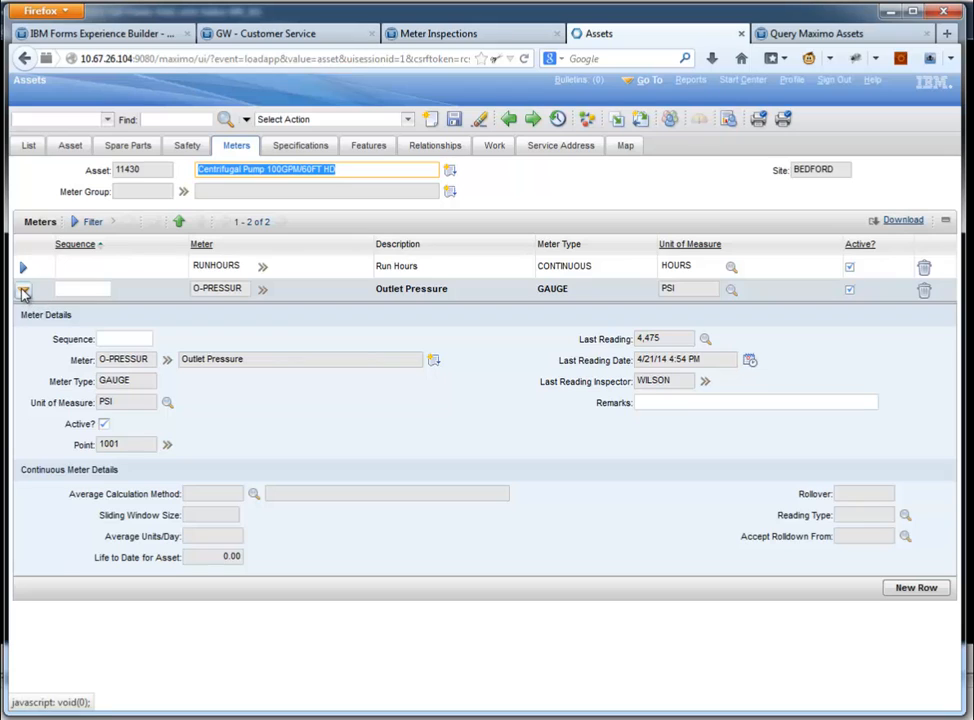
pyautogui.click(671, 339)
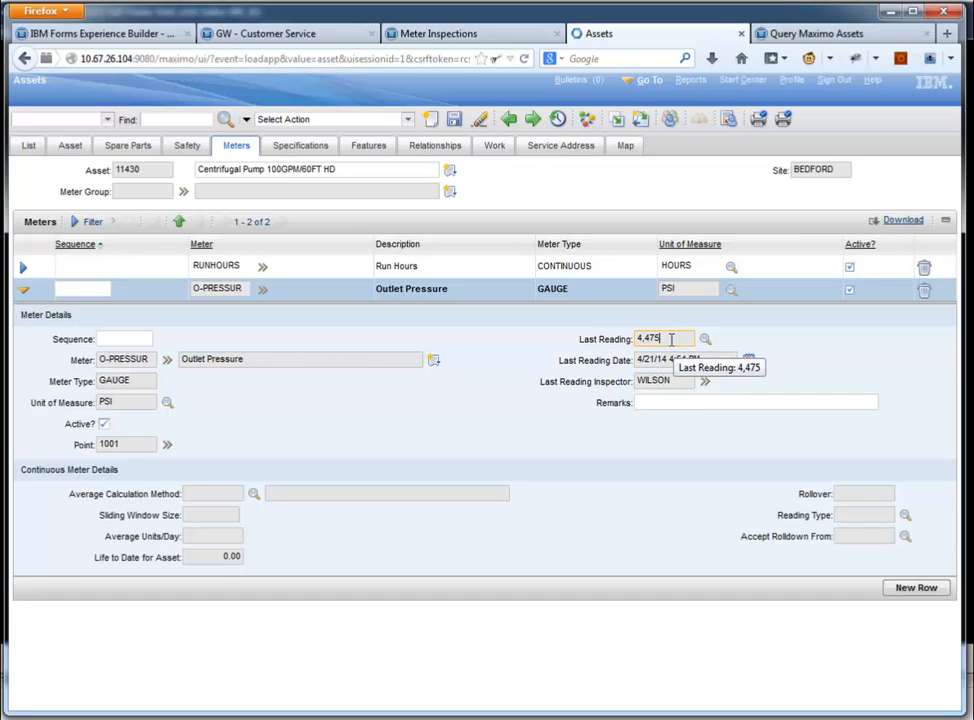
# Step: Look up the last reading of the outlet pressure meter on asset 11450
pyautogui.click(26, 145)
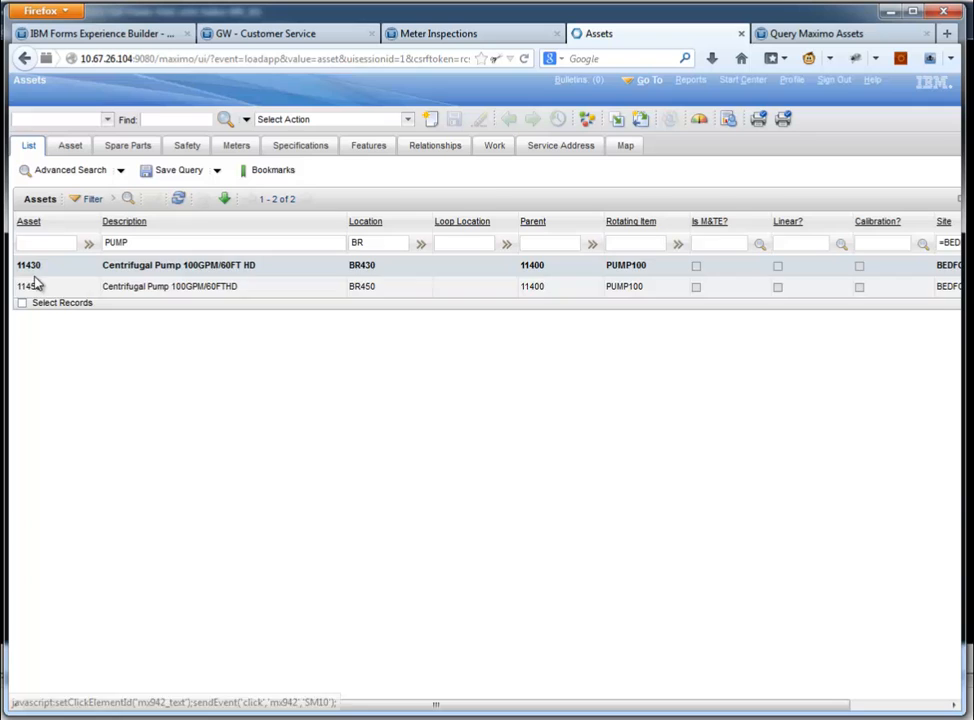
pyautogui.click(28, 286)
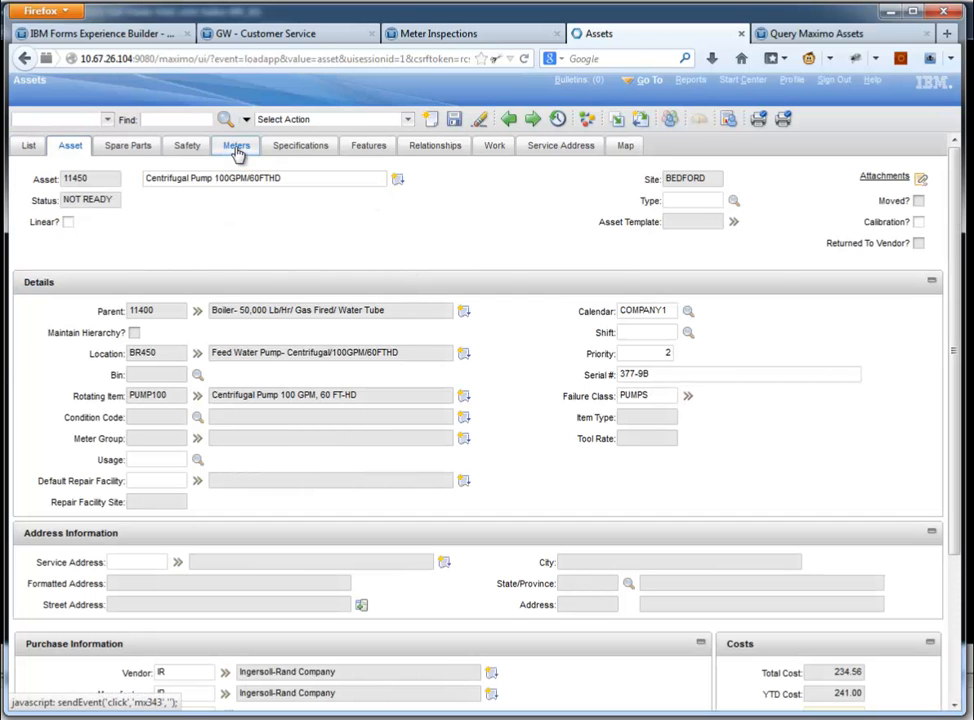
pyautogui.click(238, 150)
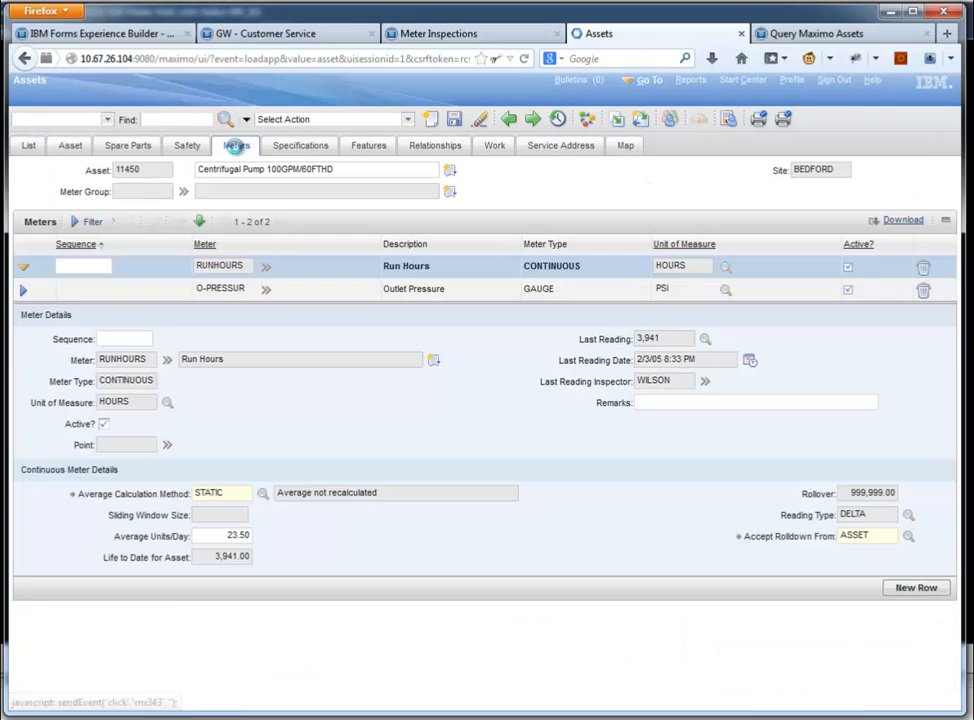
pyautogui.click(24, 290)
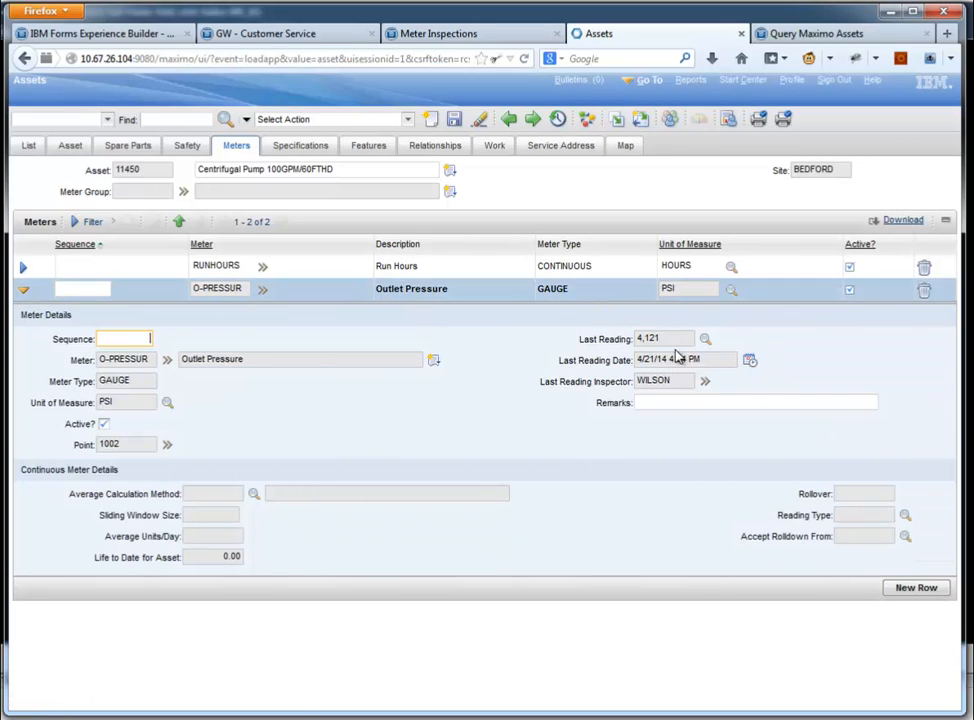
# Step: Submit the Meter Inspections form with readings of 4,470 for the Condensate Return Pump and 4,125 for the Feed Water Pump
pyautogui.click(417, 36)
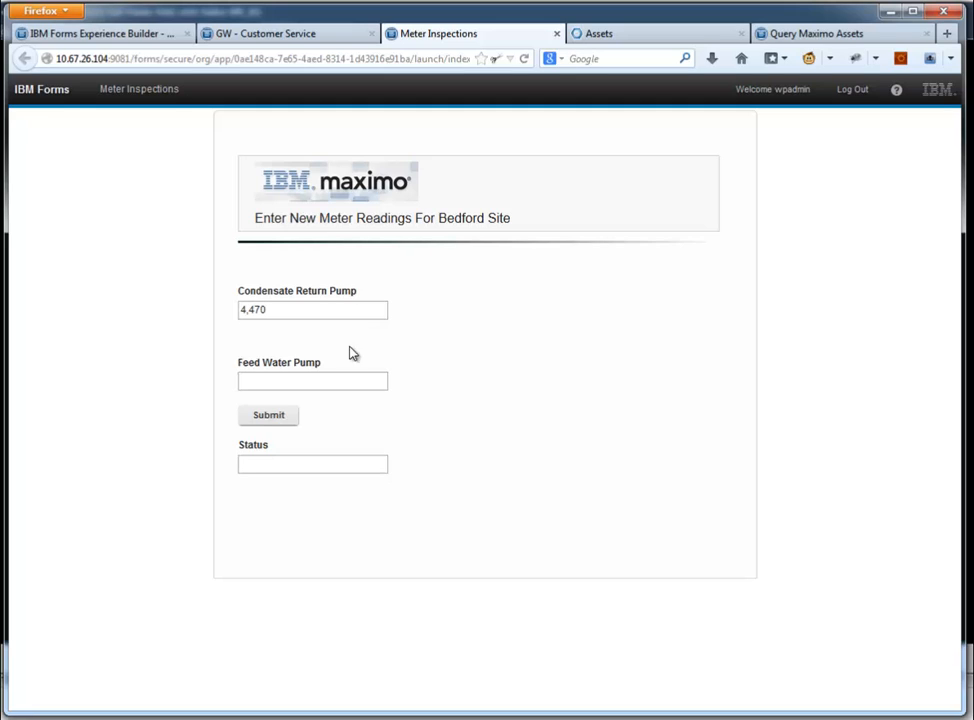
pyautogui.click(311, 388)
pyautogui.write('4,125')
pyautogui.click(598, 34)
pyautogui.click(466, 36)
pyautogui.click(270, 418)
pyautogui.moveTo(302, 467); pyautogui.dragTo(220, 467)
pyautogui.click(303, 471)
# Step: Return to the Maximo assets and check the outlet pressure meter's last reading on asset 11430
pyautogui.click(637, 33)
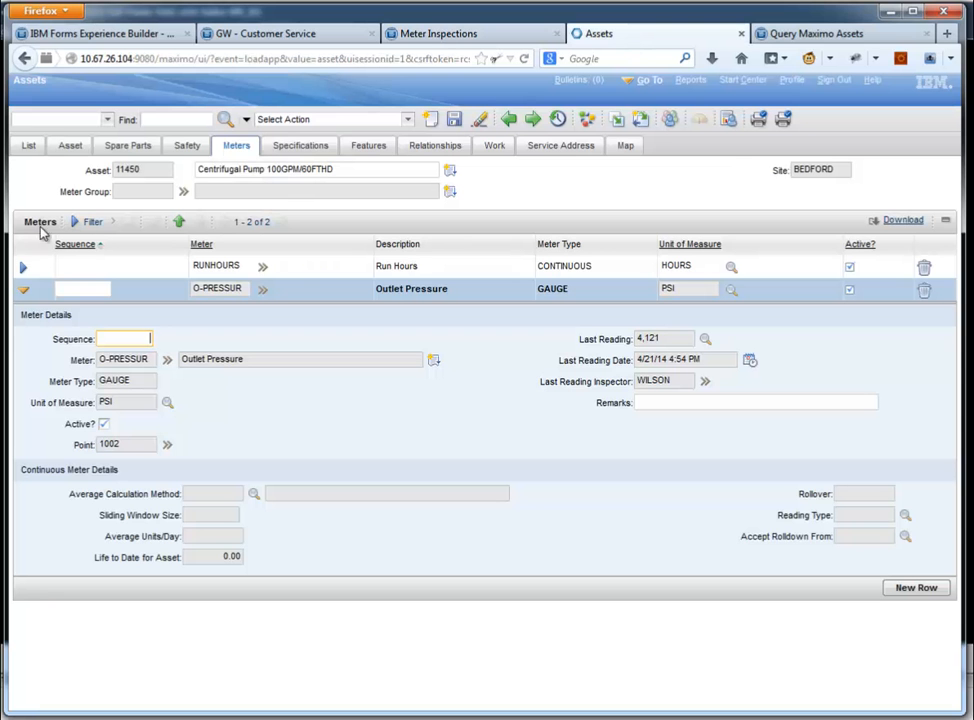
pyautogui.click(22, 147)
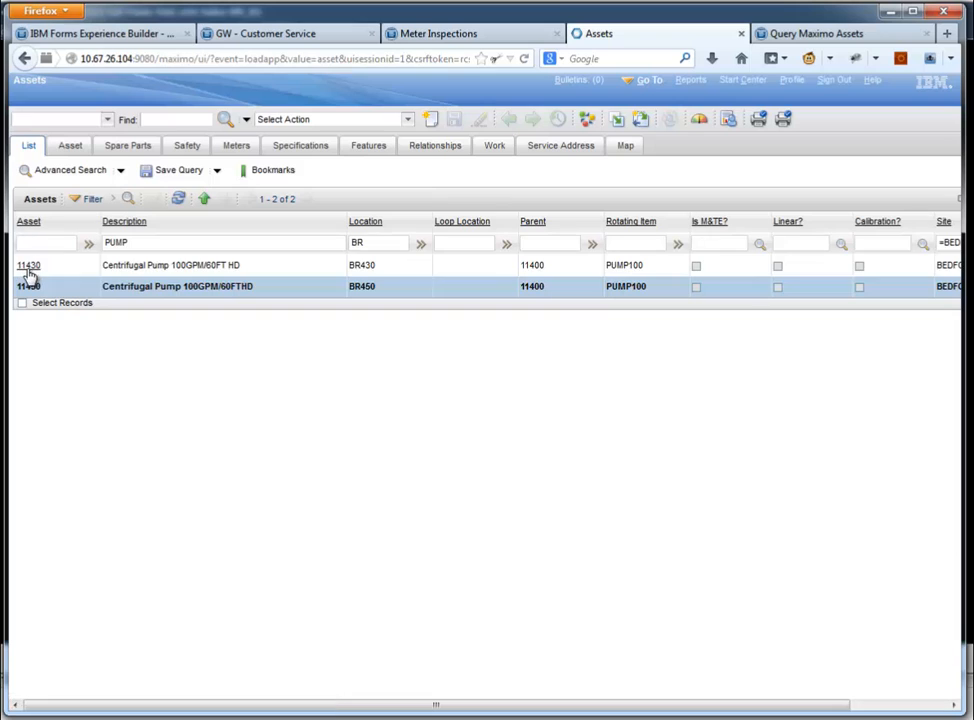
pyautogui.click(28, 265)
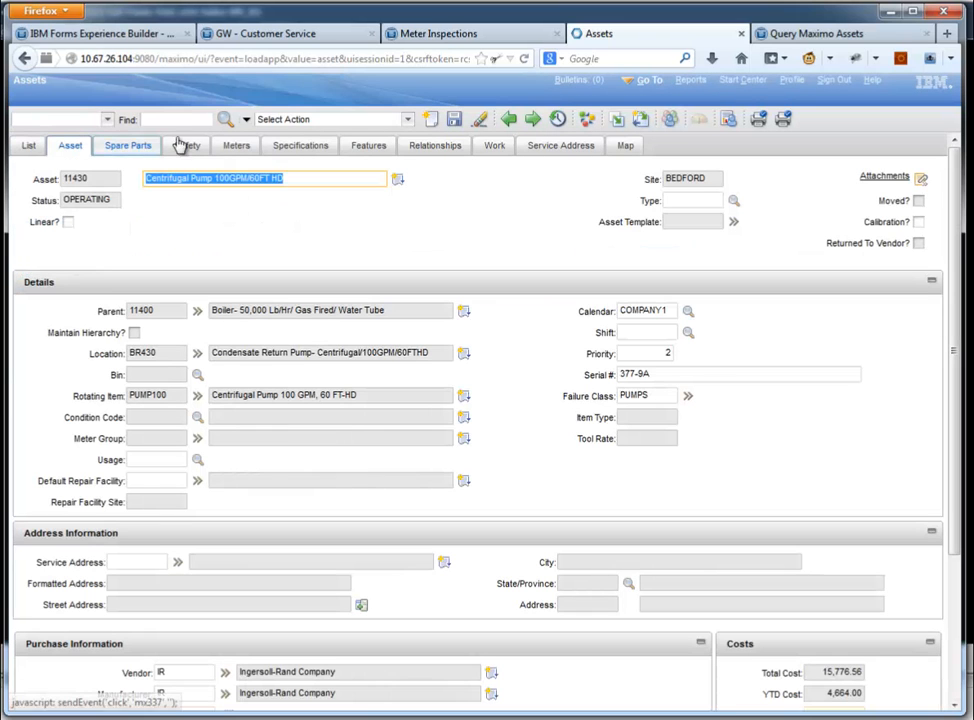
pyautogui.click(236, 145)
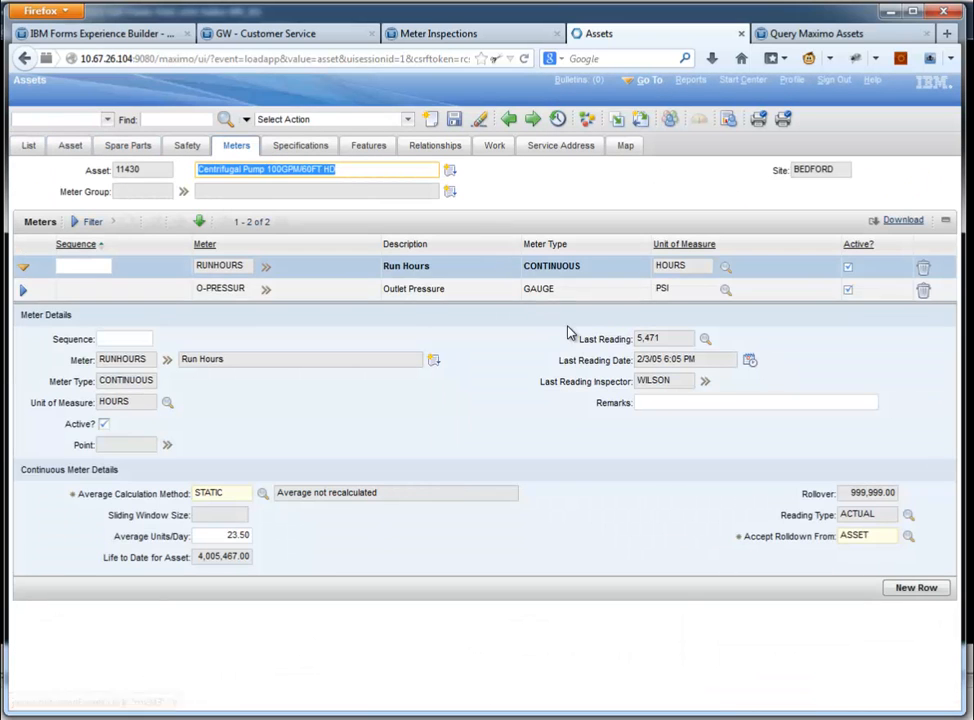
pyautogui.click(24, 289)
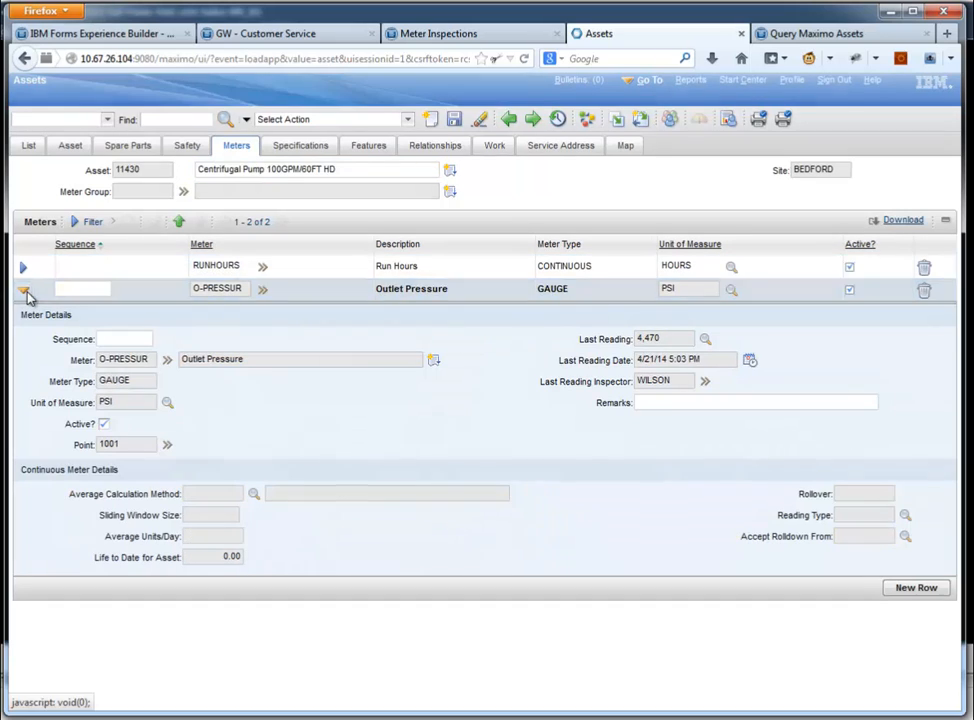
pyautogui.click(656, 339)
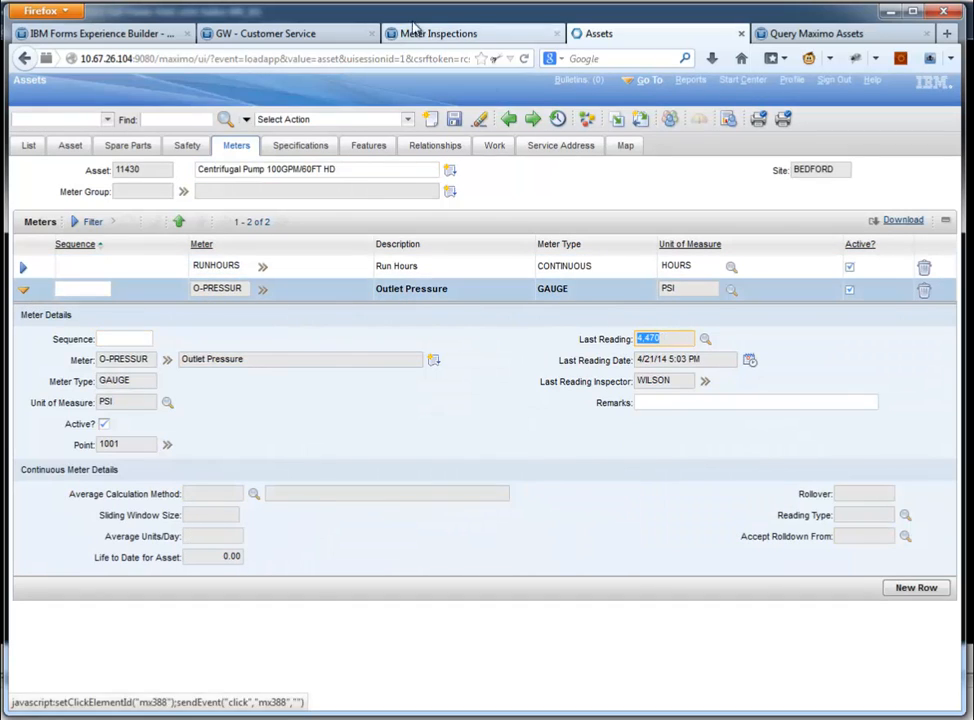
# Step: Compare the Condensate Return Pump reading in the form with the asset's last reading, date and inspector
pyautogui.click(418, 34)
pyautogui.moveTo(293, 314); pyautogui.dragTo(224, 311)
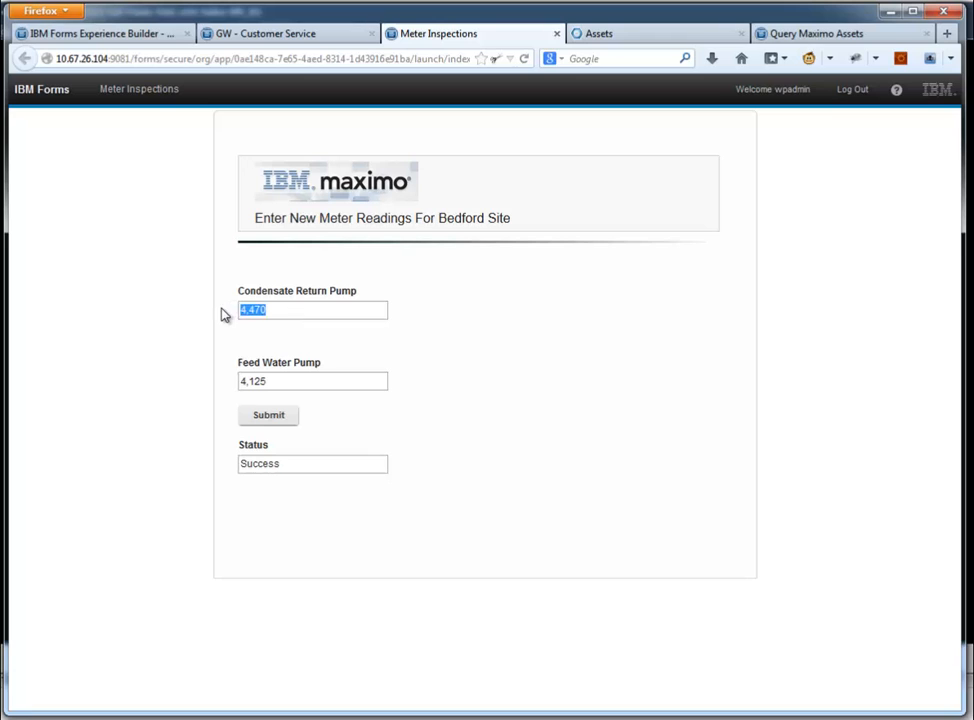
pyautogui.click(652, 36)
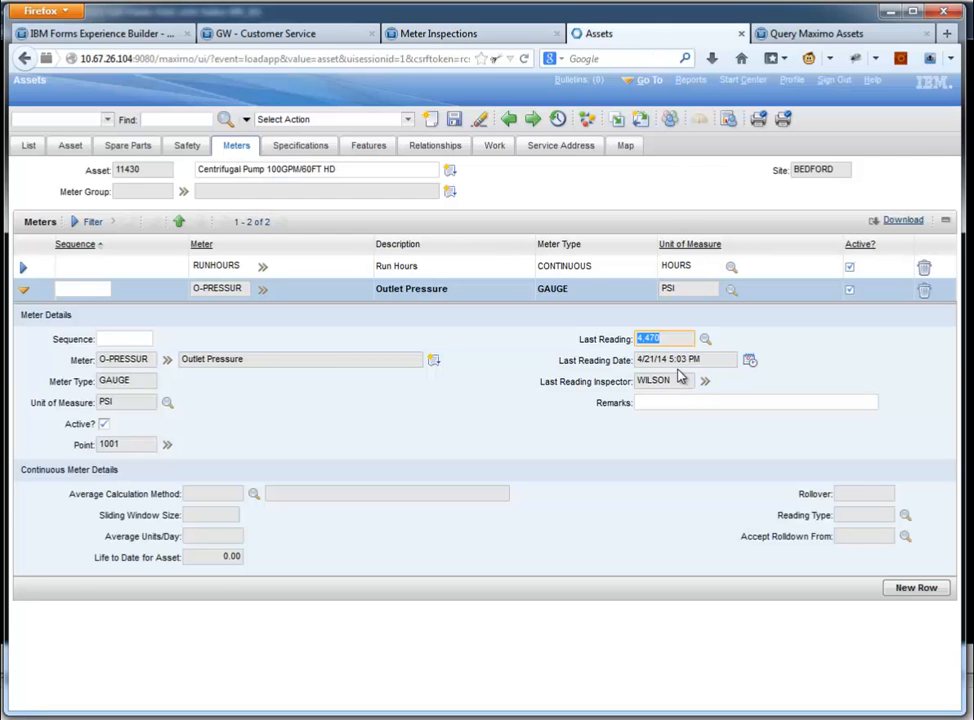
pyautogui.press('Tab')
pyautogui.press('Tab')
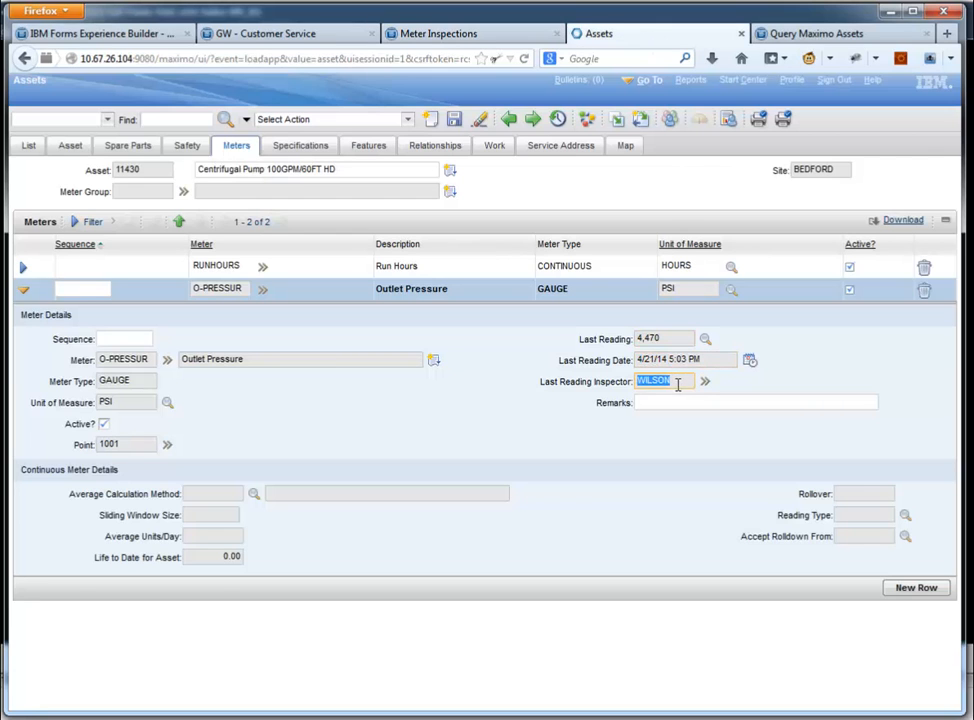
# Step: Check the outlet pressure meter's last reading on asset 11450 against the Feed Water Pump value in the form
pyautogui.click(28, 145)
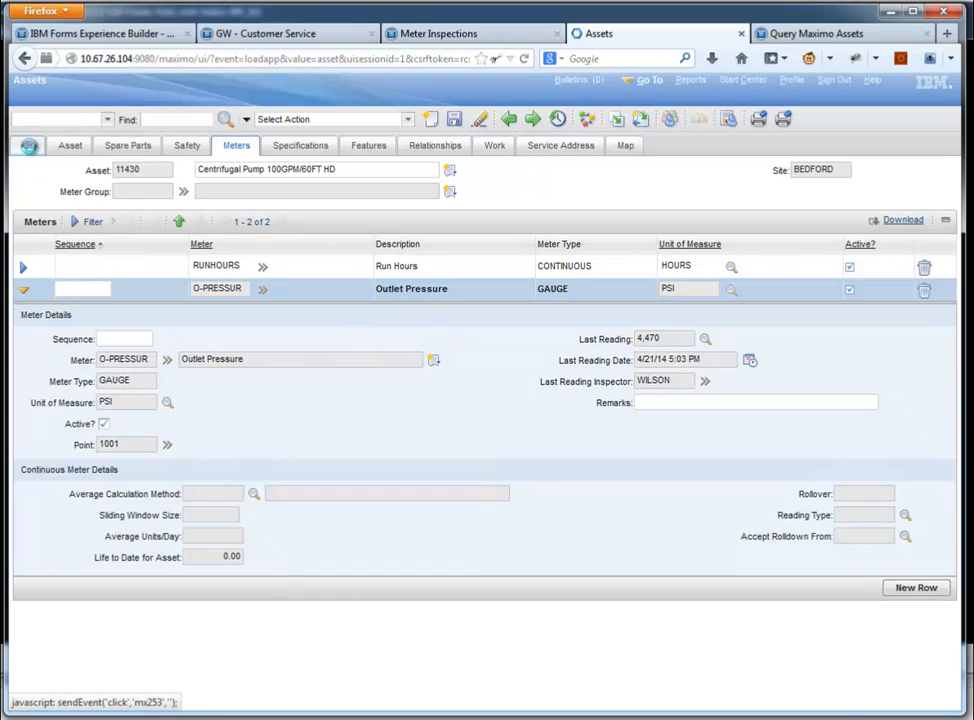
pyautogui.click(28, 287)
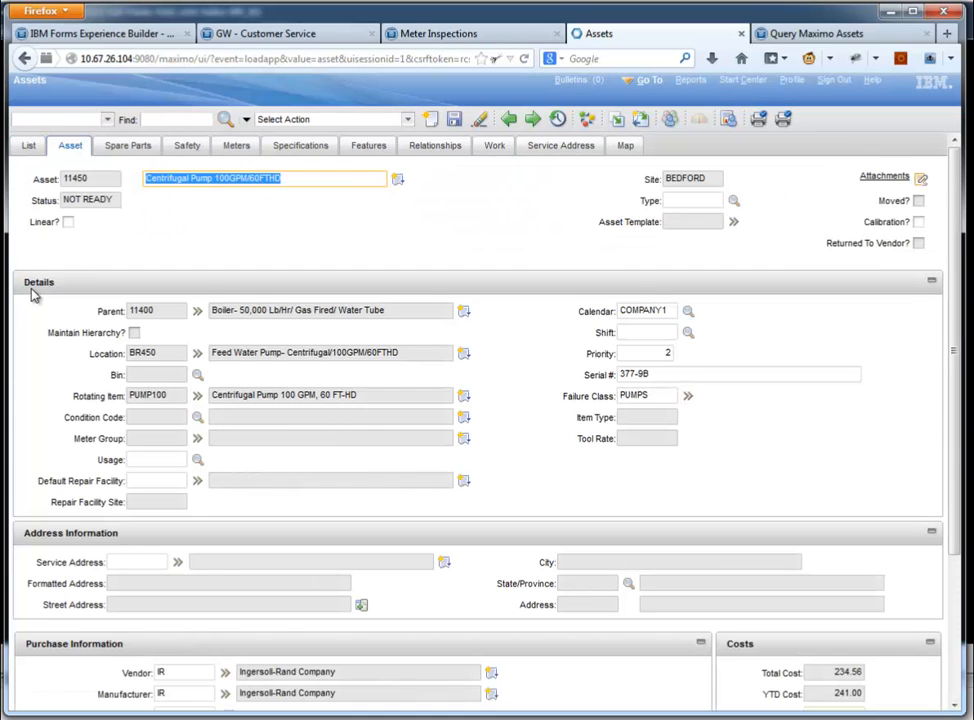
pyautogui.click(236, 146)
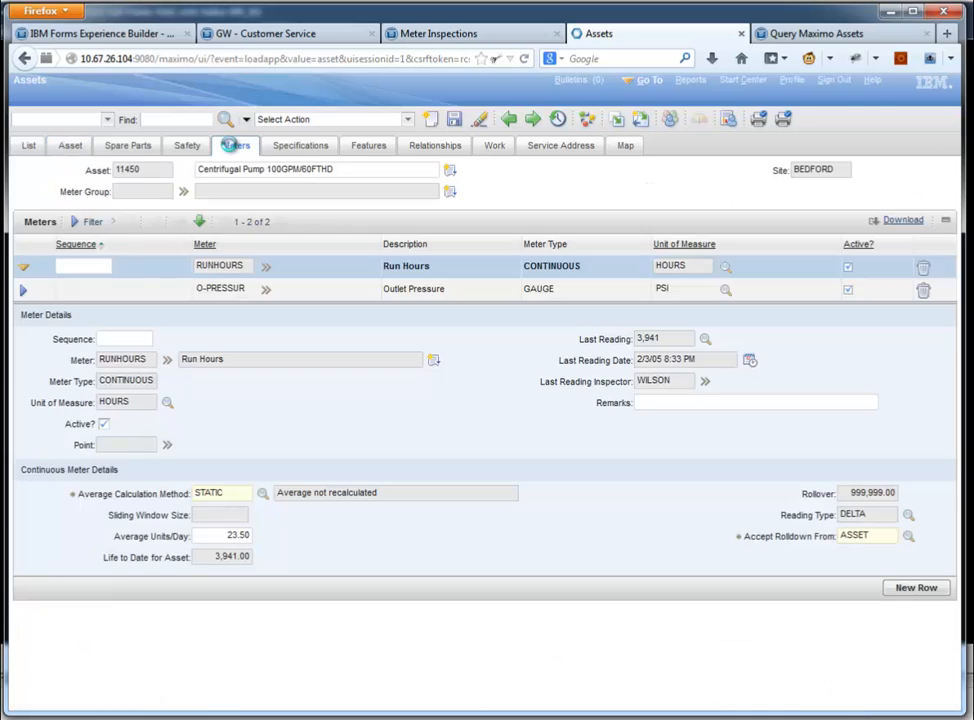
pyautogui.click(24, 289)
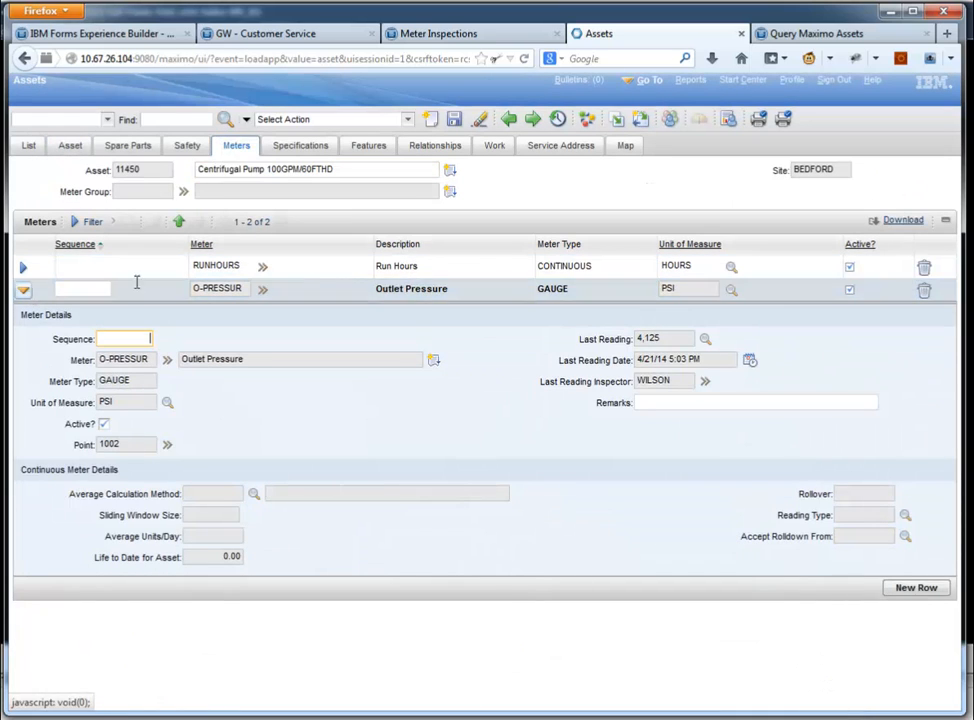
pyautogui.click(682, 339)
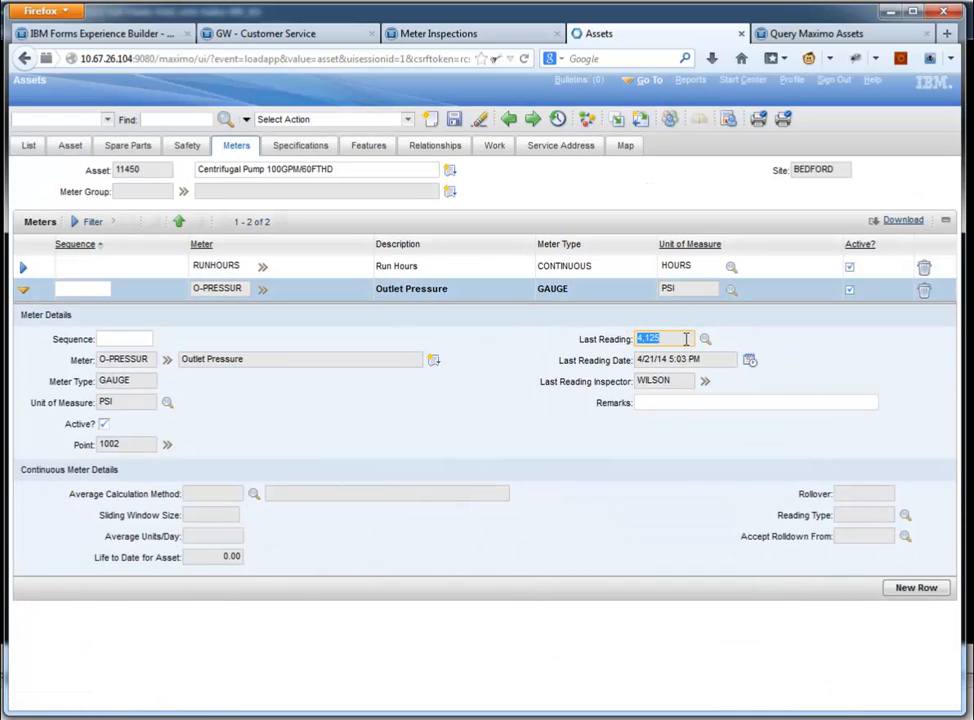
pyautogui.click(420, 36)
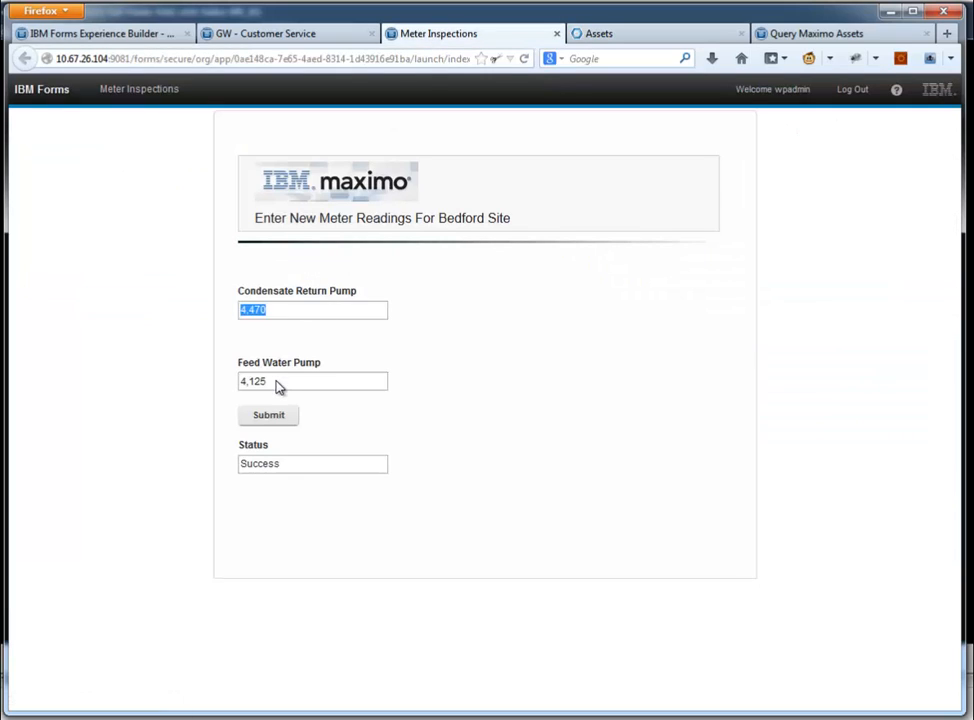
pyautogui.moveTo(276, 382); pyautogui.dragTo(240, 380)
pyautogui.click(322, 379)
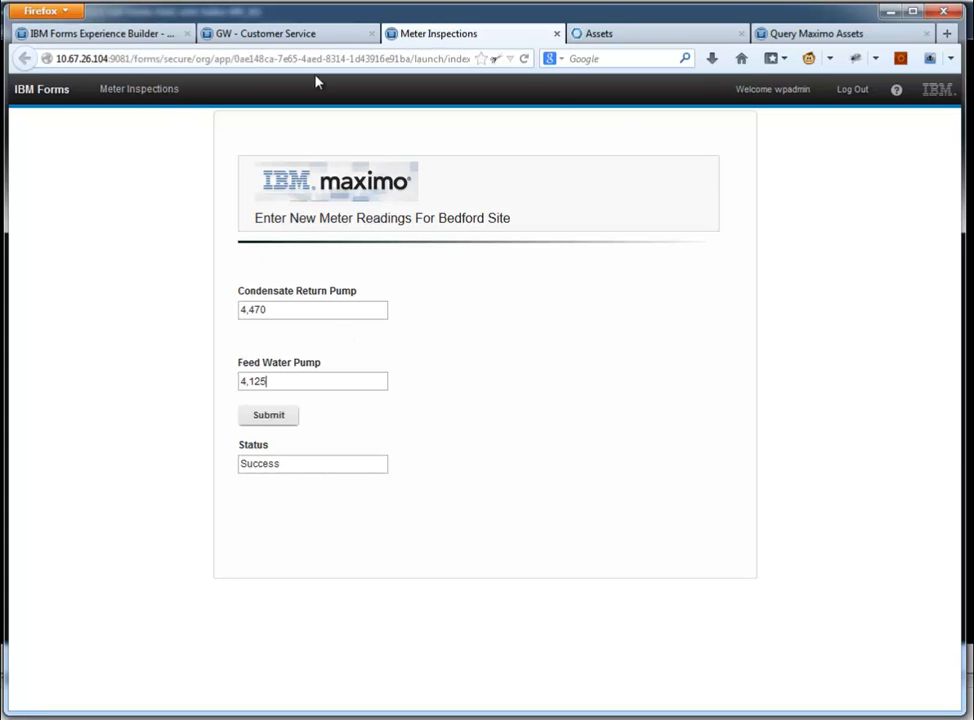
# Step: Create a new application named Quick Maximo Demo in IBM Forms Experience Builder
pyautogui.click(117, 36)
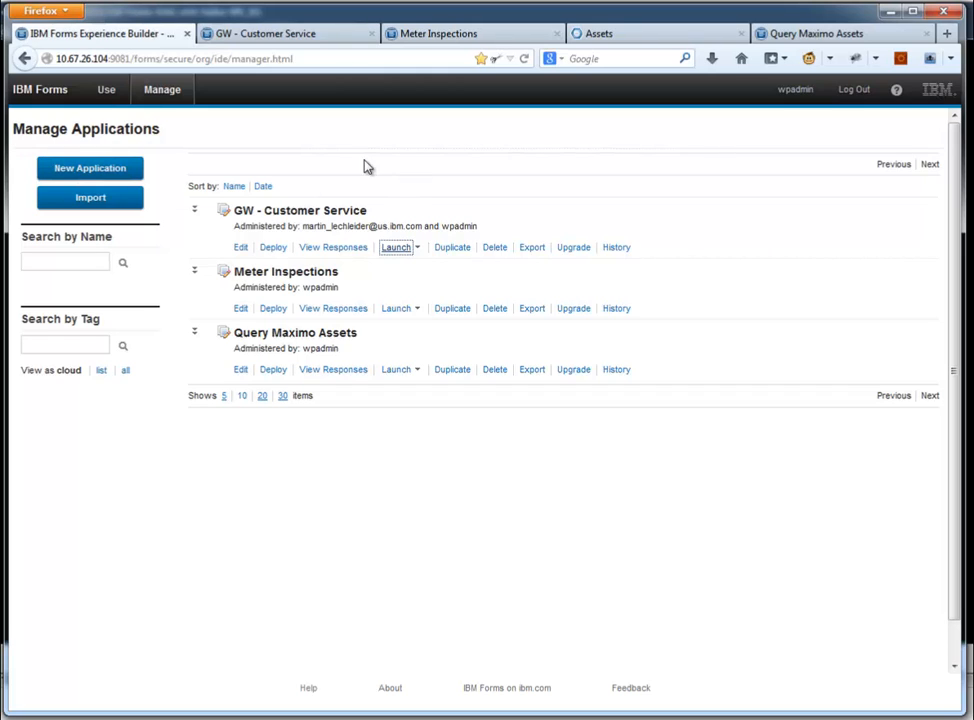
pyautogui.click(93, 172)
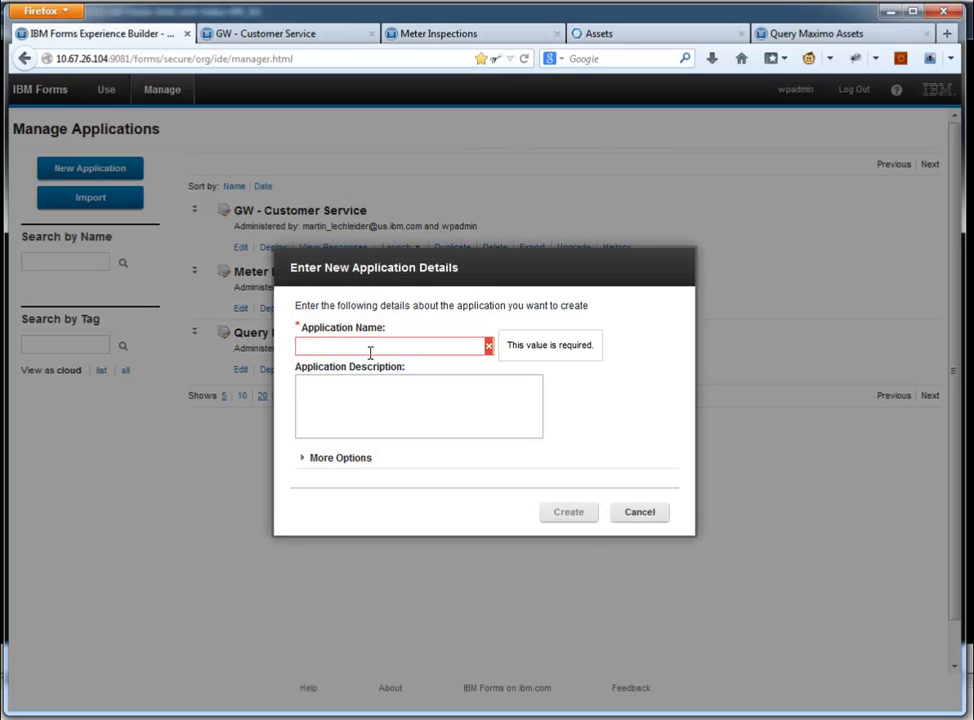
pyautogui.write('Quick Maximo Demo')
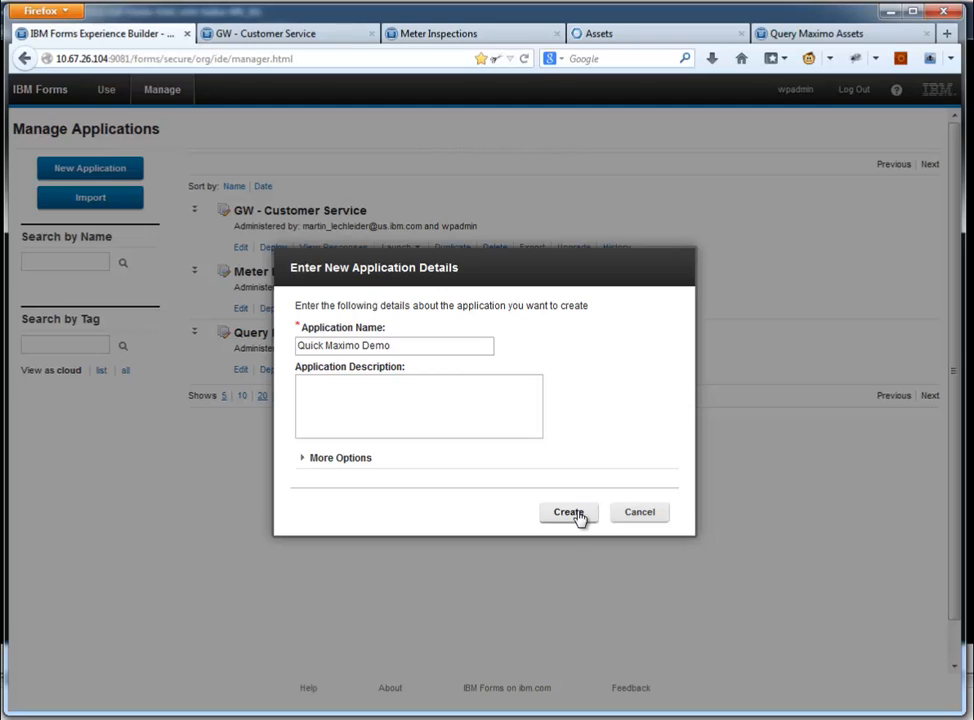
pyautogui.click(577, 514)
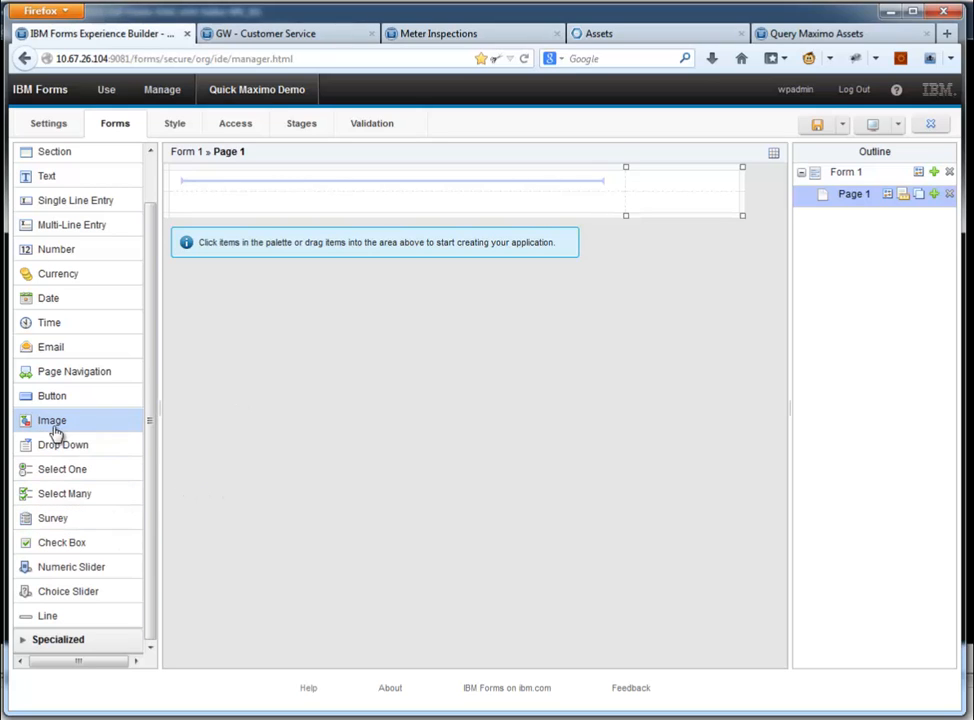
# Step: Add an image item at the start of Page 1 and upload ibm_maximo_logo.jpg as its picture
pyautogui.moveTo(54, 422); pyautogui.dragTo(193, 187)
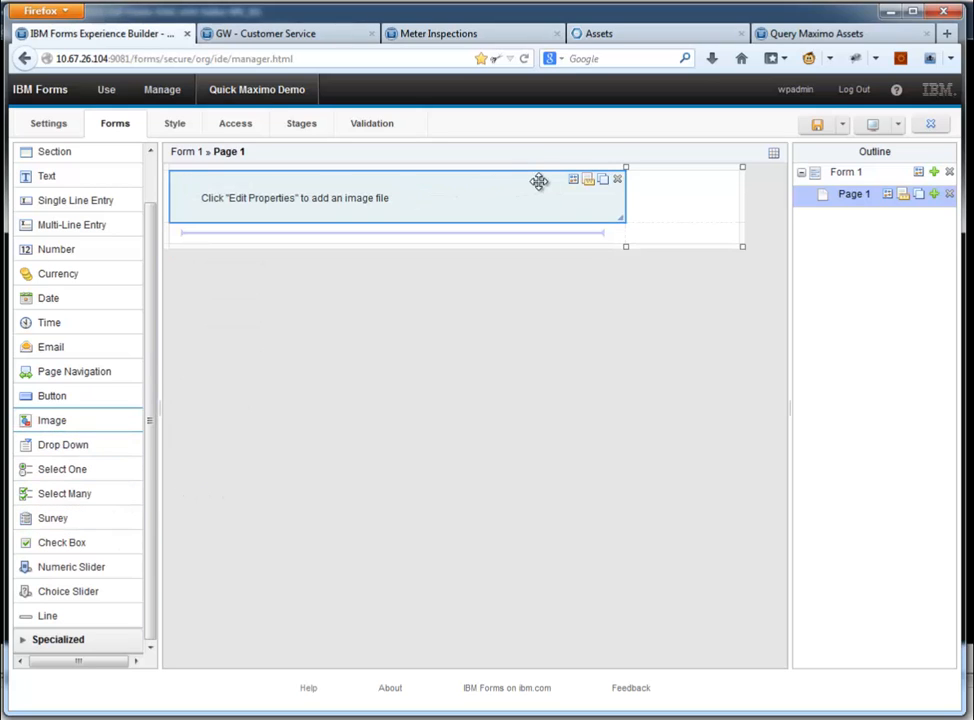
pyautogui.click(575, 182)
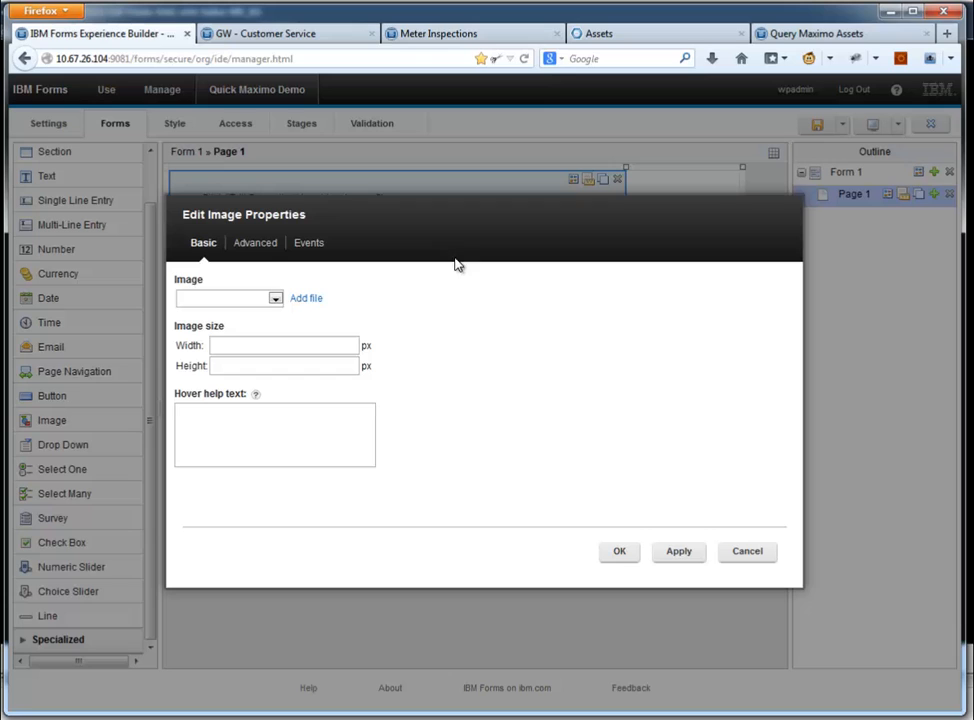
pyautogui.click(311, 301)
pyautogui.click(362, 299)
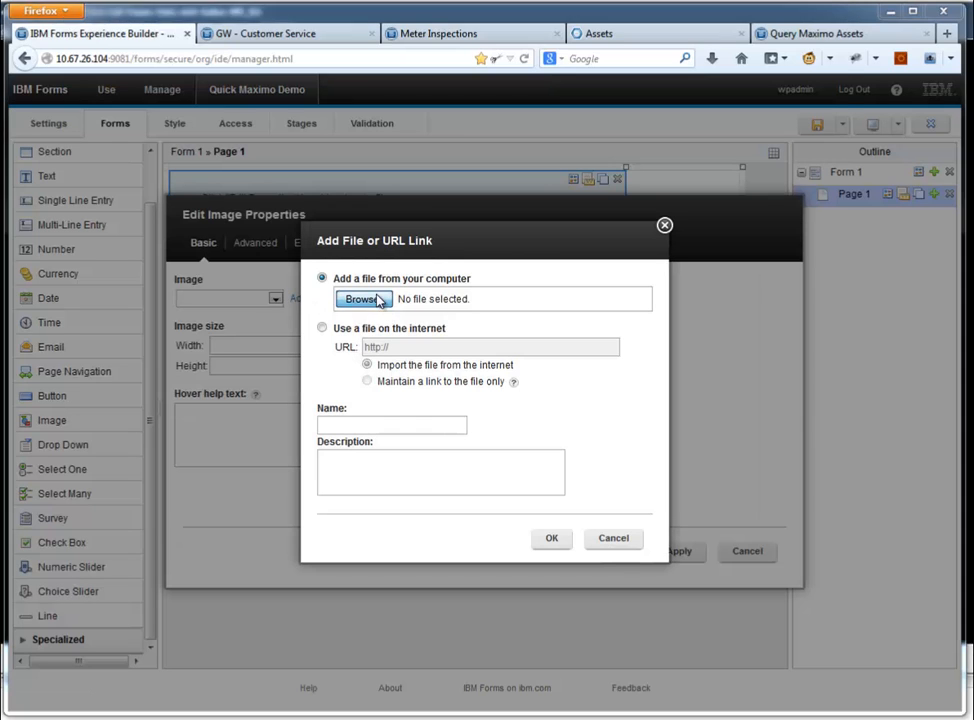
pyautogui.scroll(-5, 828, 165)
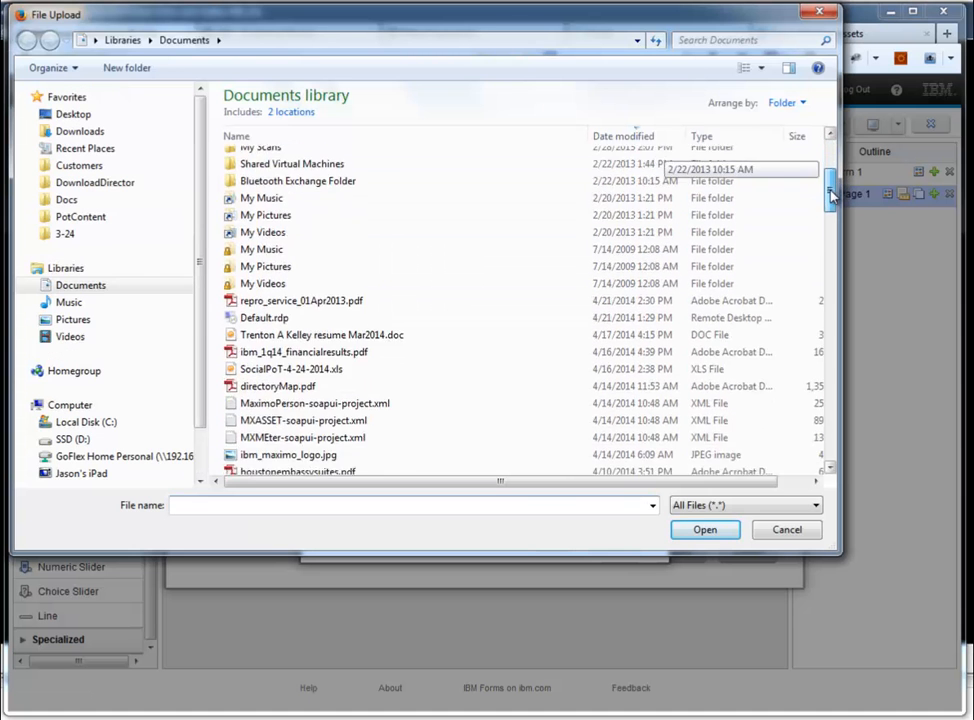
pyautogui.doubleClick(311, 396)
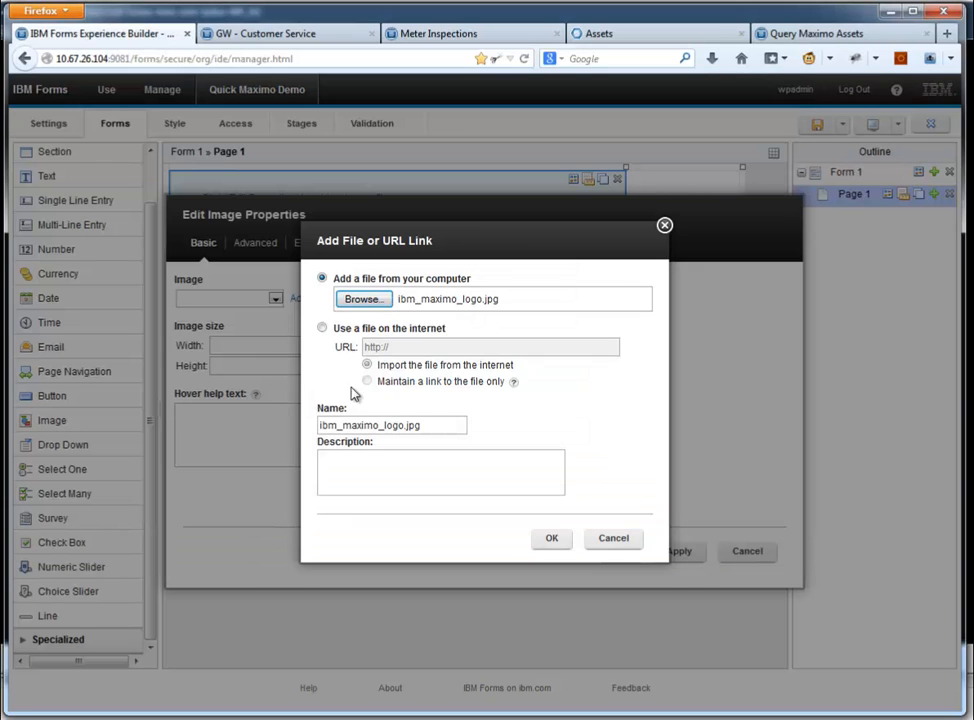
pyautogui.click(552, 540)
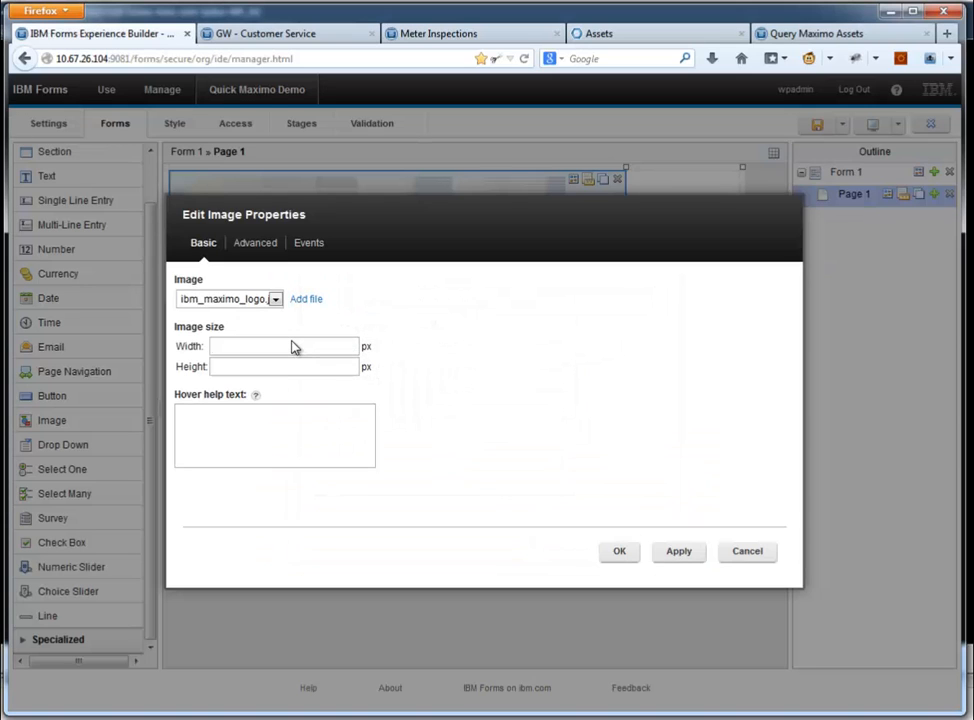
# Step: Set the logo image's width to 200 px and apply the image properties
pyautogui.click(289, 346)
pyautogui.write('200')
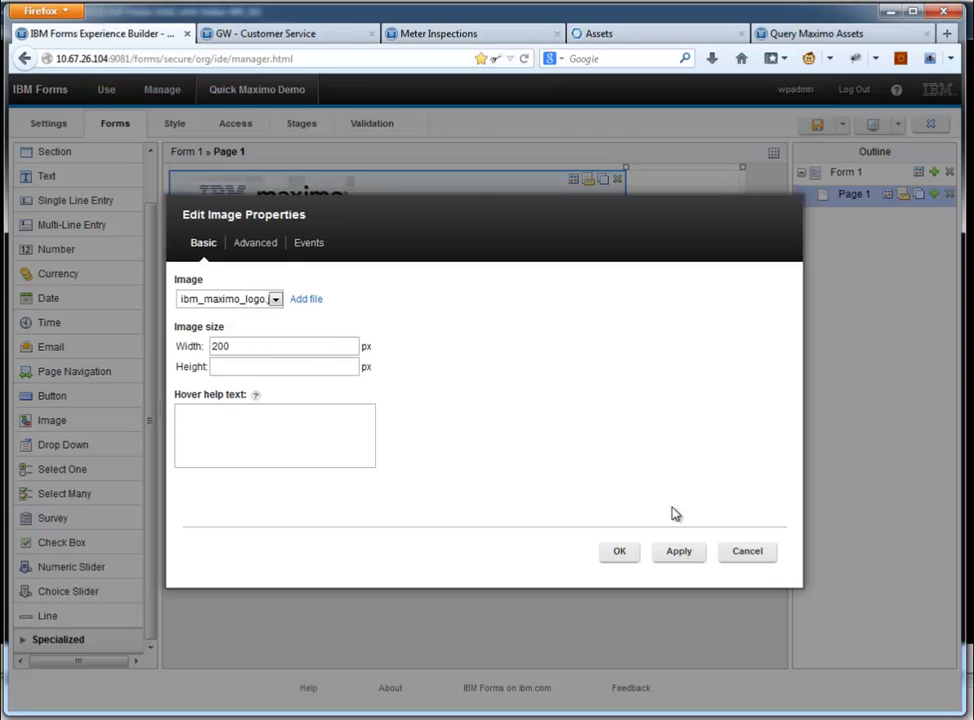
pyautogui.click(619, 558)
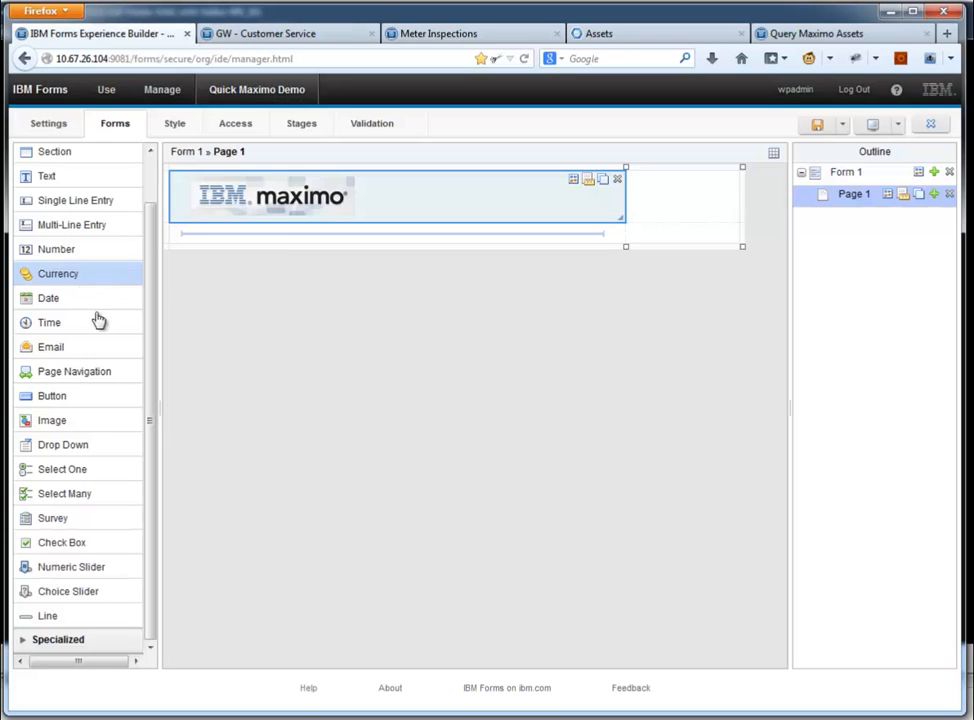
# Step: Add a text item below the logo reading "Enter your field data"
pyautogui.moveTo(25, 178); pyautogui.dragTo(212, 237)
pyautogui.click(585, 233)
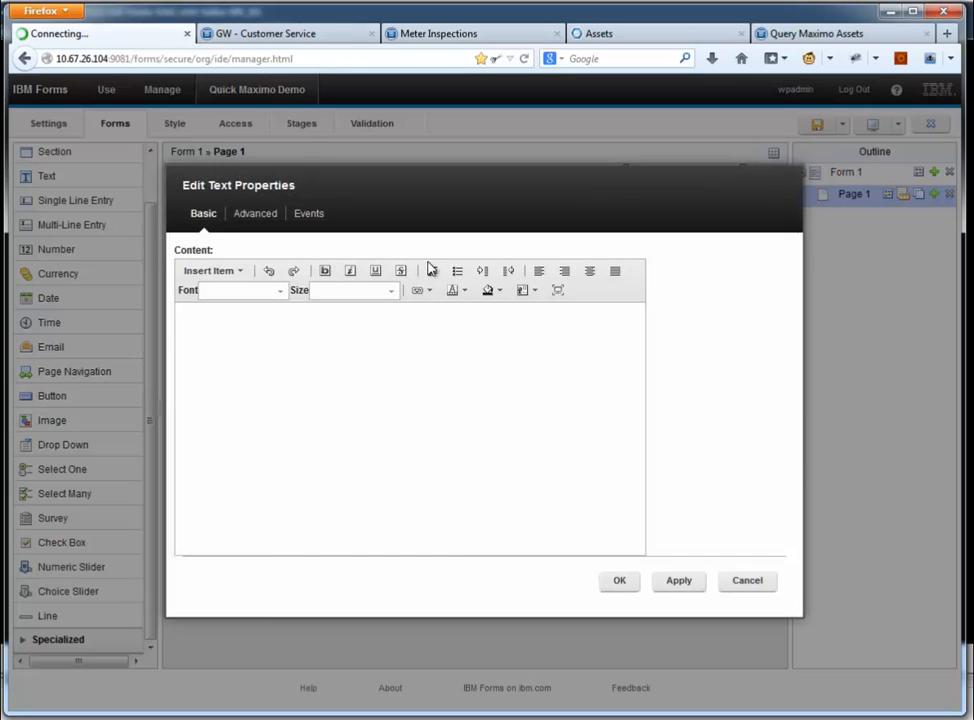
pyautogui.write('Ente')
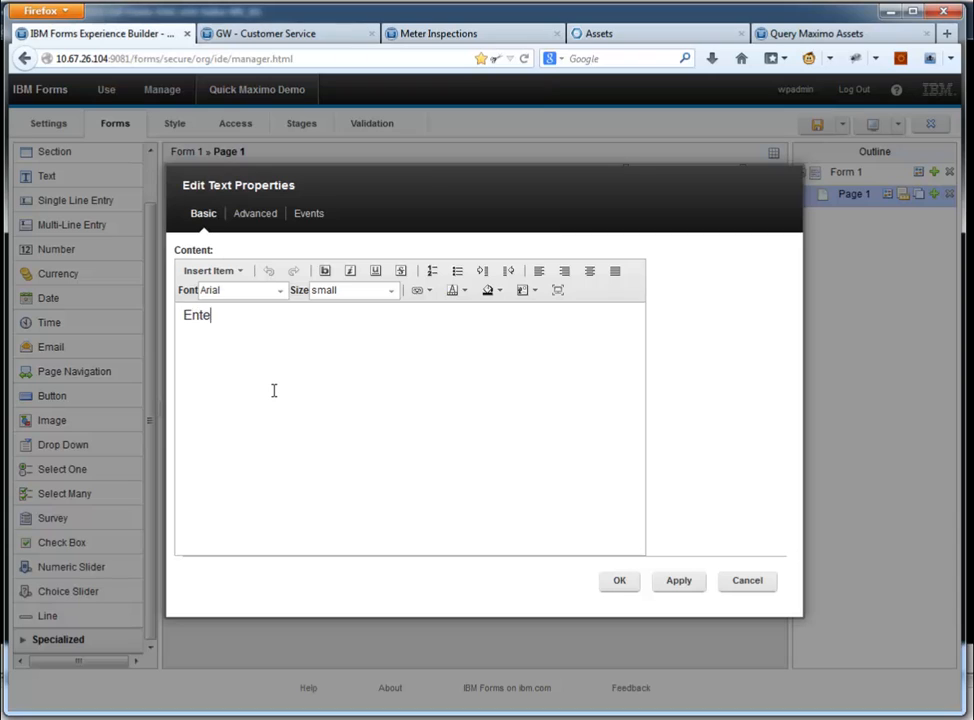
pyautogui.write('r your field data')
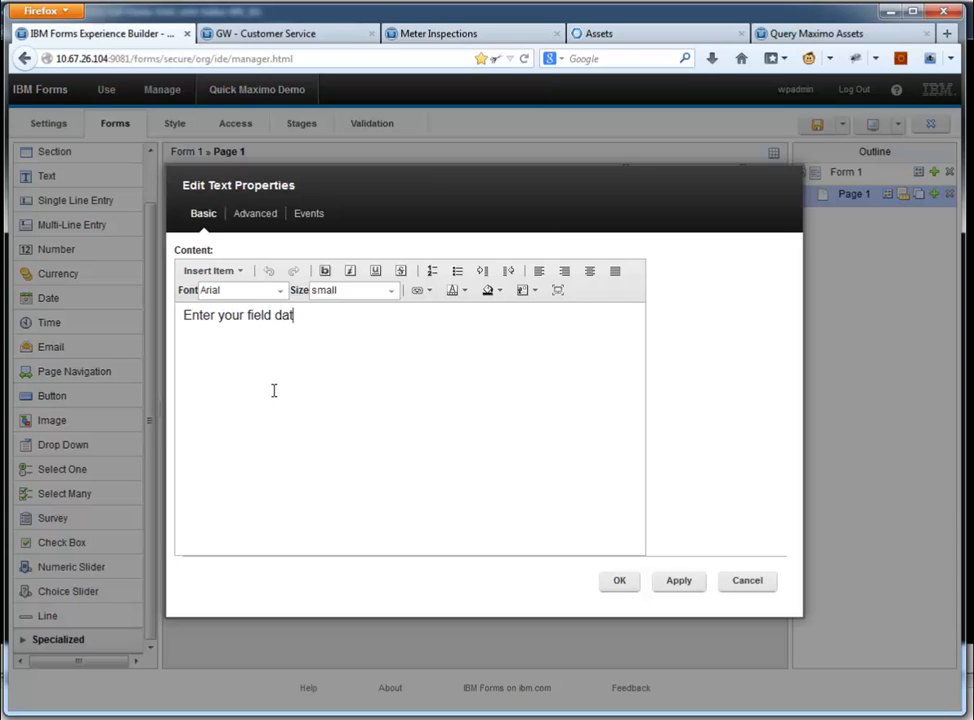
pyautogui.click(619, 582)
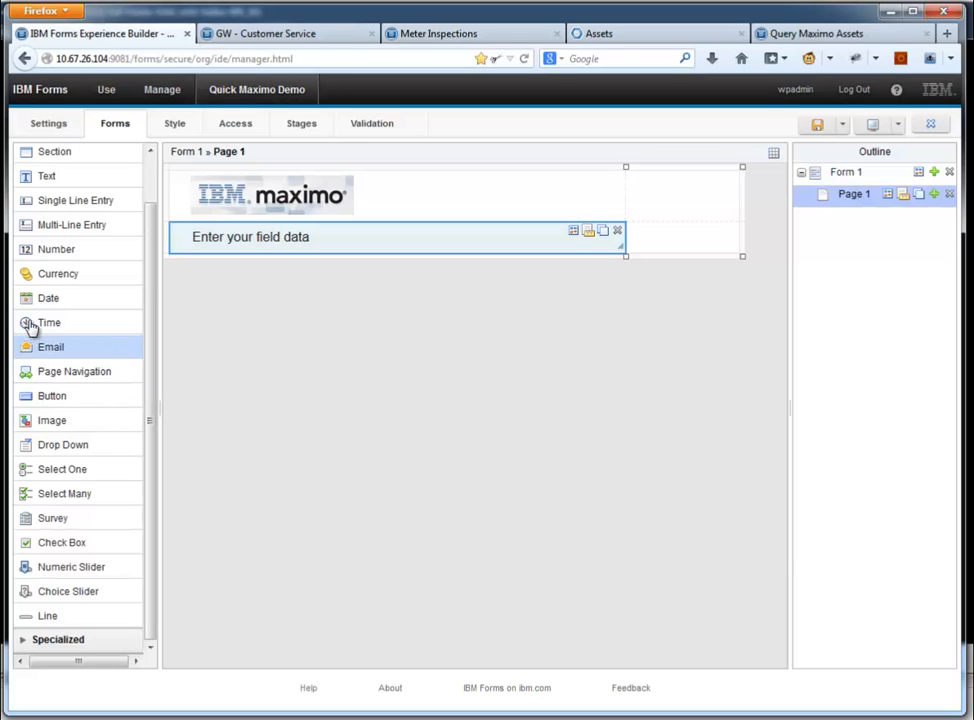
# Step: Add a single line entry field below the text and duplicate it twice
pyautogui.moveTo(65, 203); pyautogui.dragTo(217, 264)
pyautogui.click(605, 263)
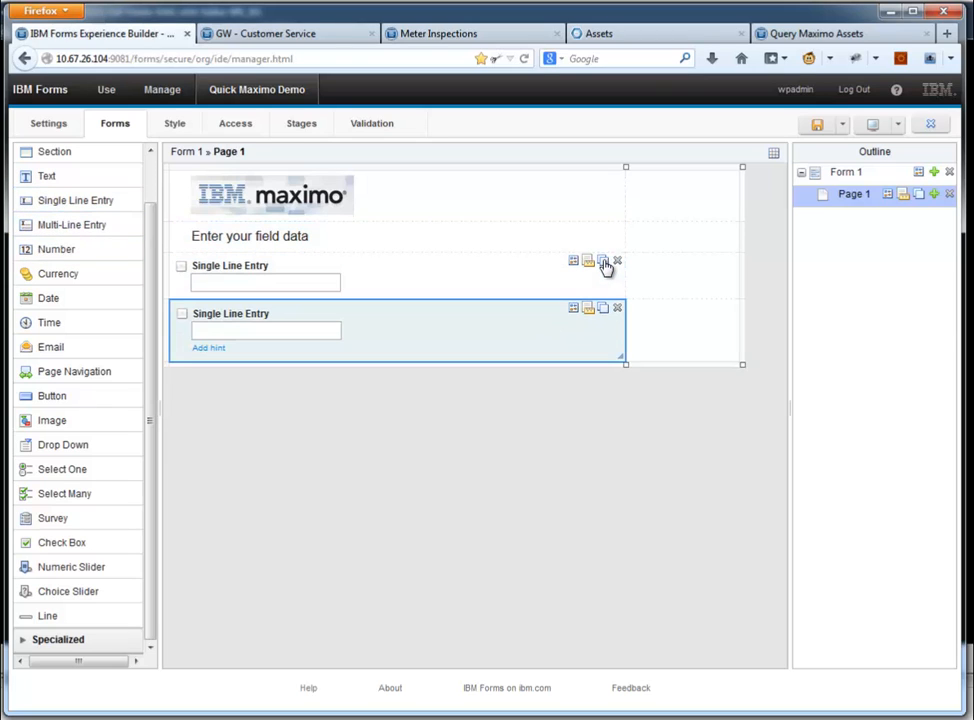
pyautogui.click(605, 263)
# Step: Label the three entry fields Pump 1, Pump 2 and Pump 3, and save and close the application
pyautogui.click(255, 268)
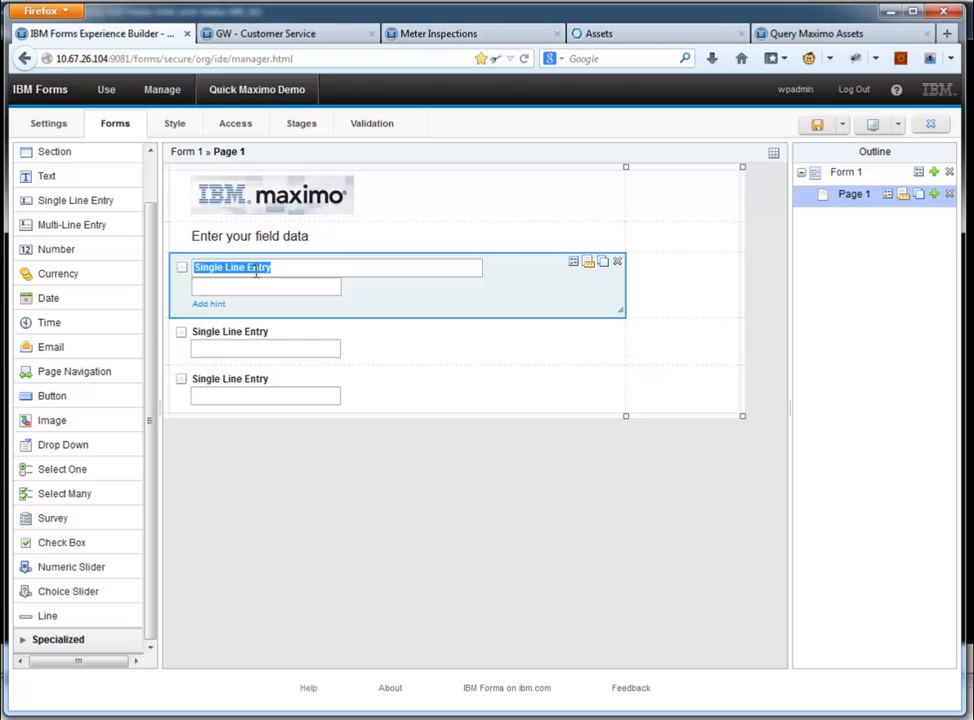
pyautogui.write('Pump 1')
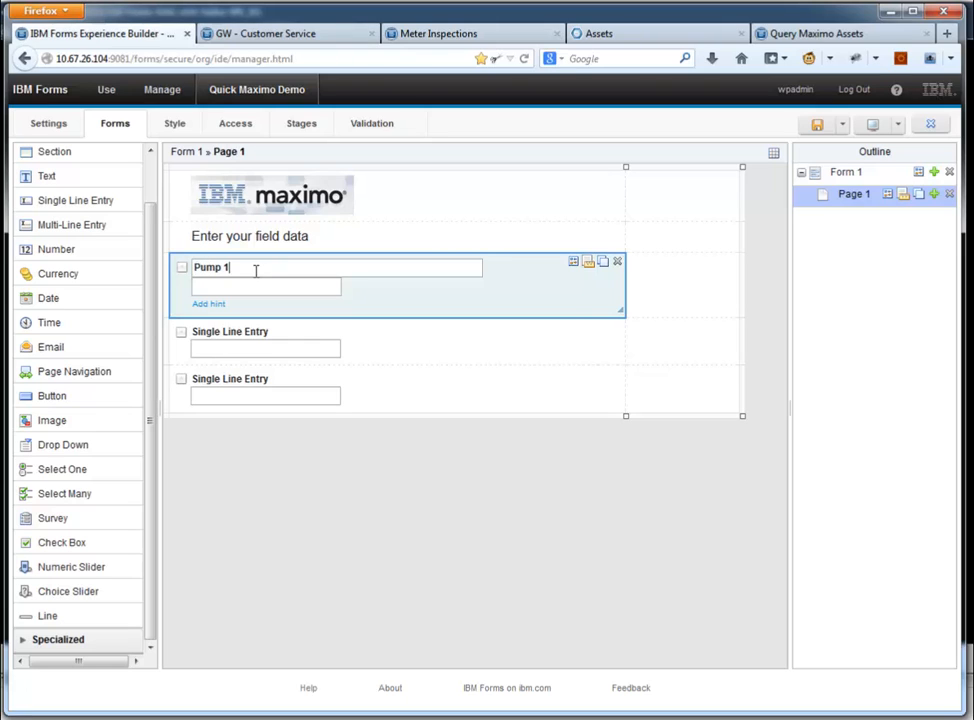
pyautogui.click(258, 328)
pyautogui.write('Pump 2')
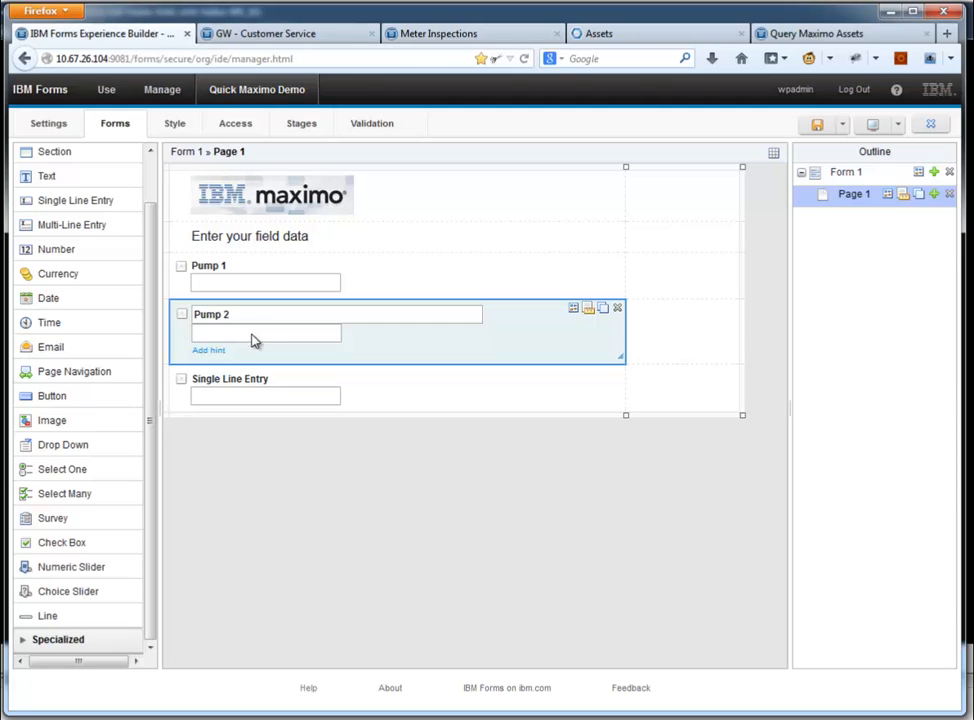
pyautogui.click(240, 385)
pyautogui.write('Pump 3')
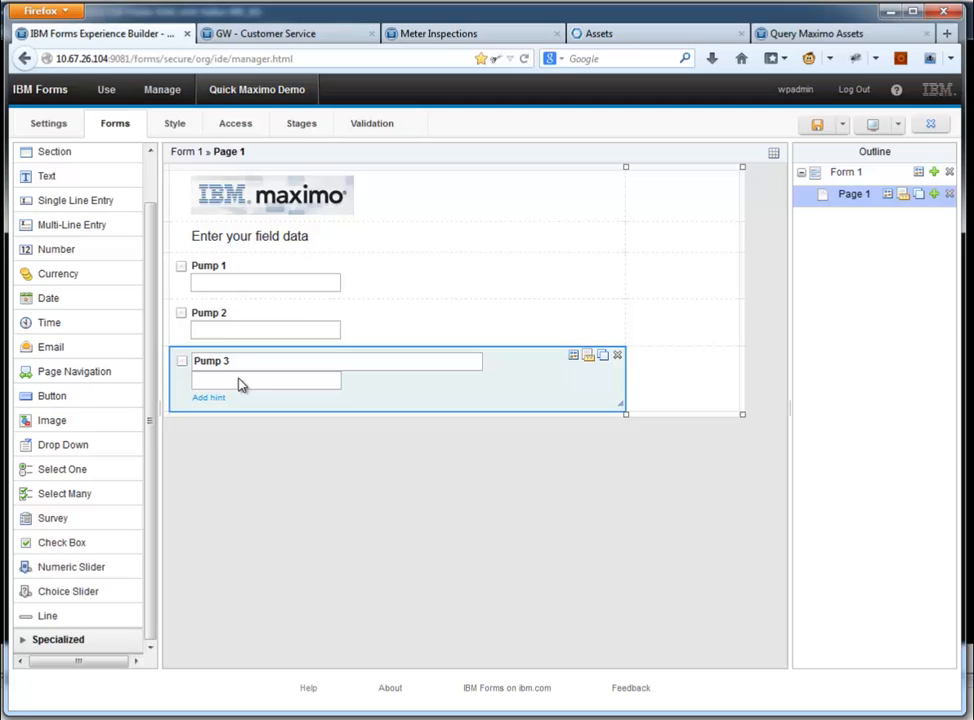
pyautogui.press('Return')
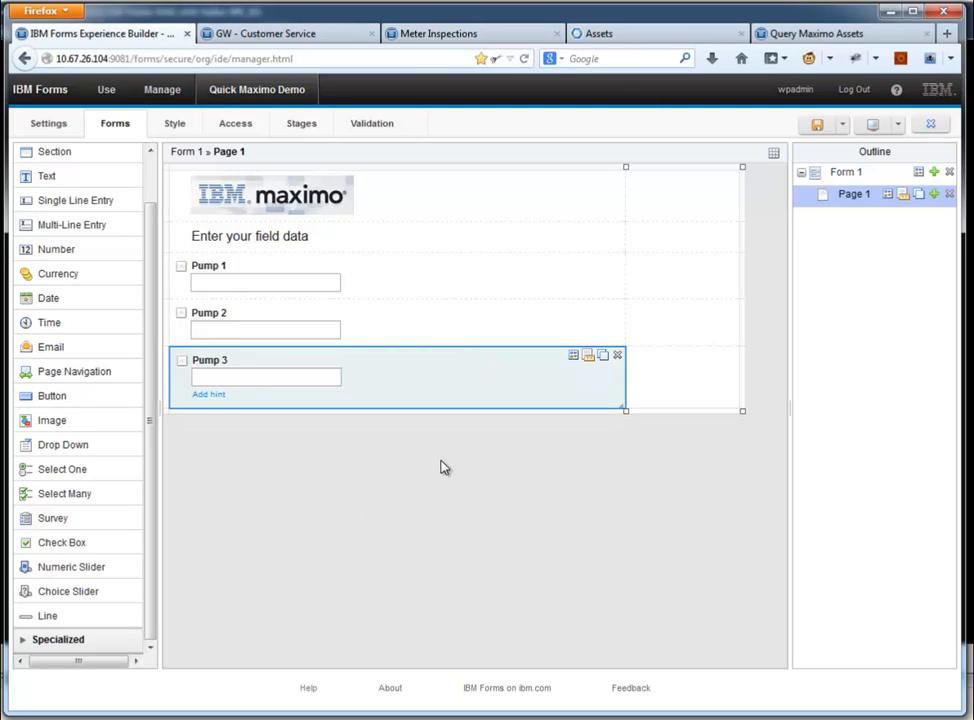
pyautogui.click(817, 127)
pyautogui.click(933, 127)
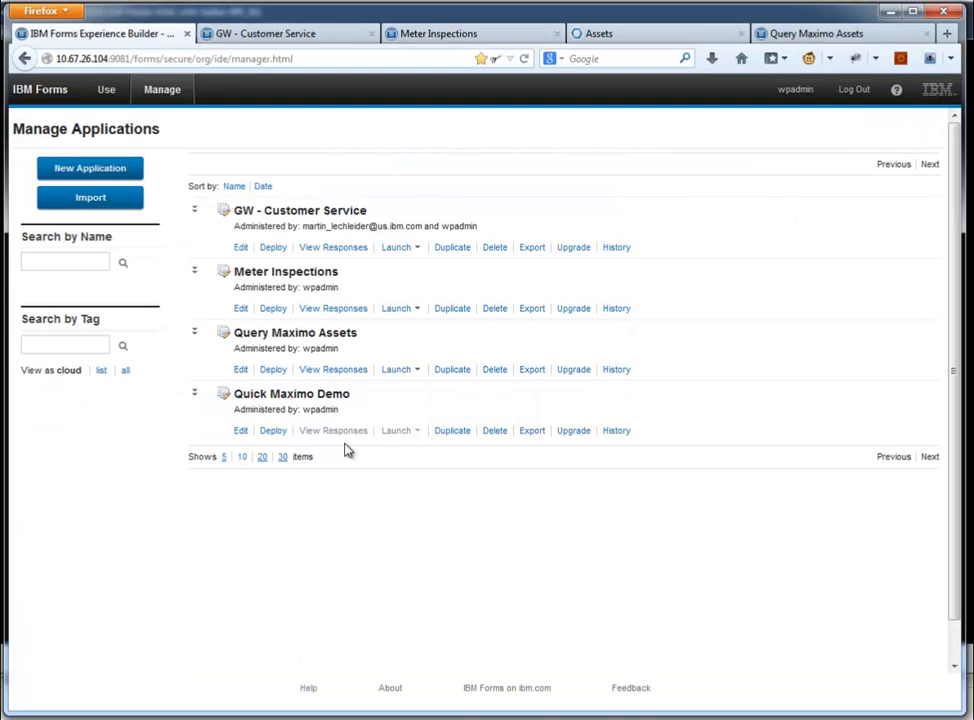
# Step: Open the deployed Meter Inspections application for editing and examine its Condensate Return Pump and Feed Water Pump fields
pyautogui.click(243, 310)
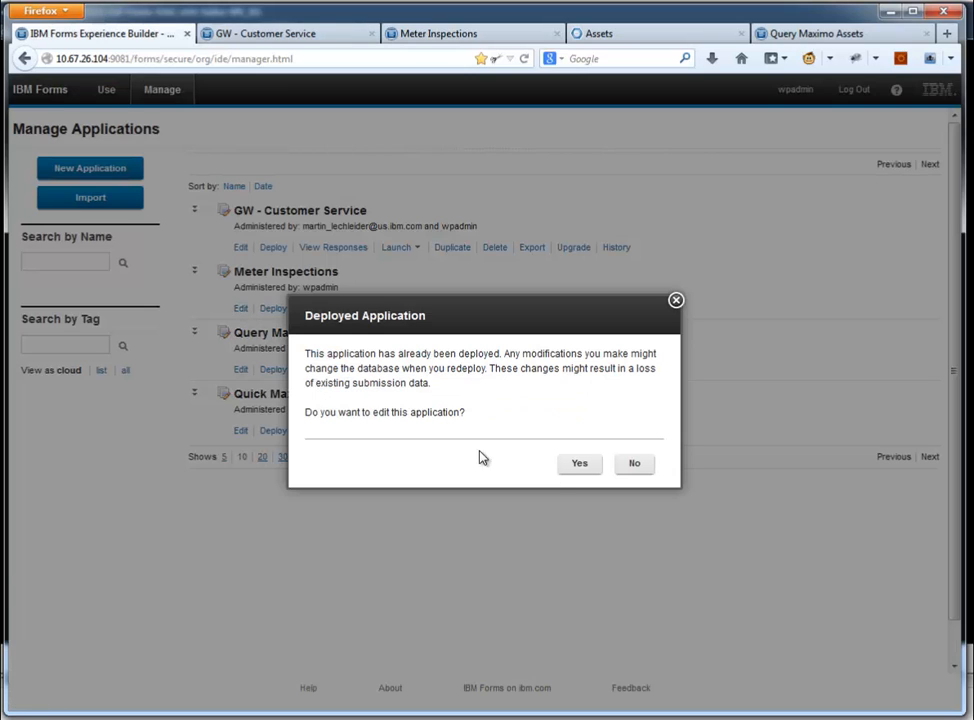
pyautogui.click(572, 463)
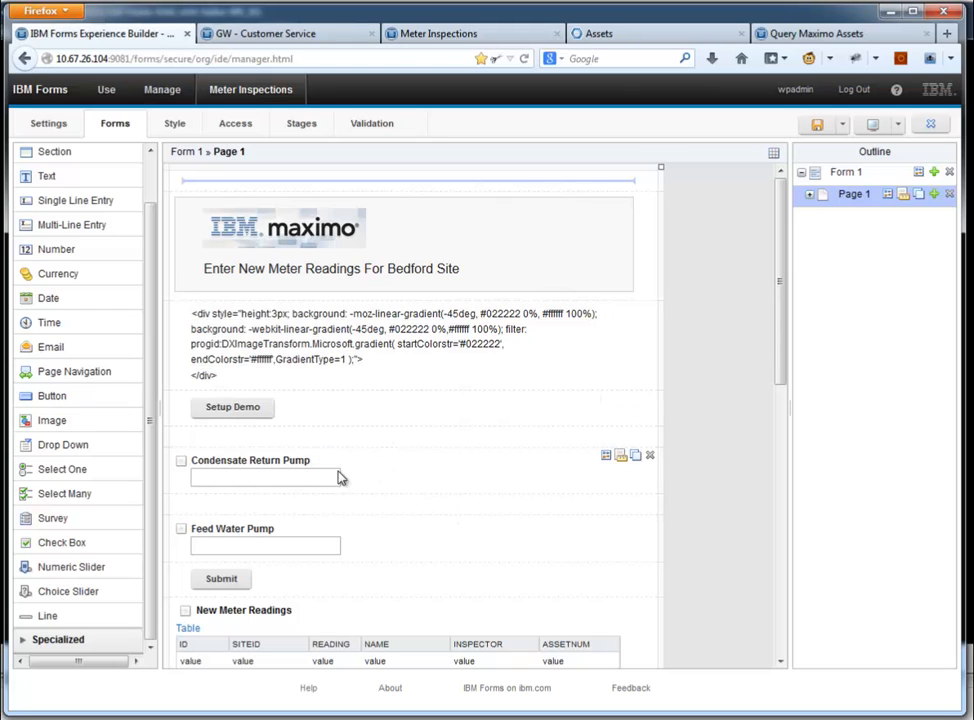
pyautogui.click(375, 467)
pyautogui.click(377, 530)
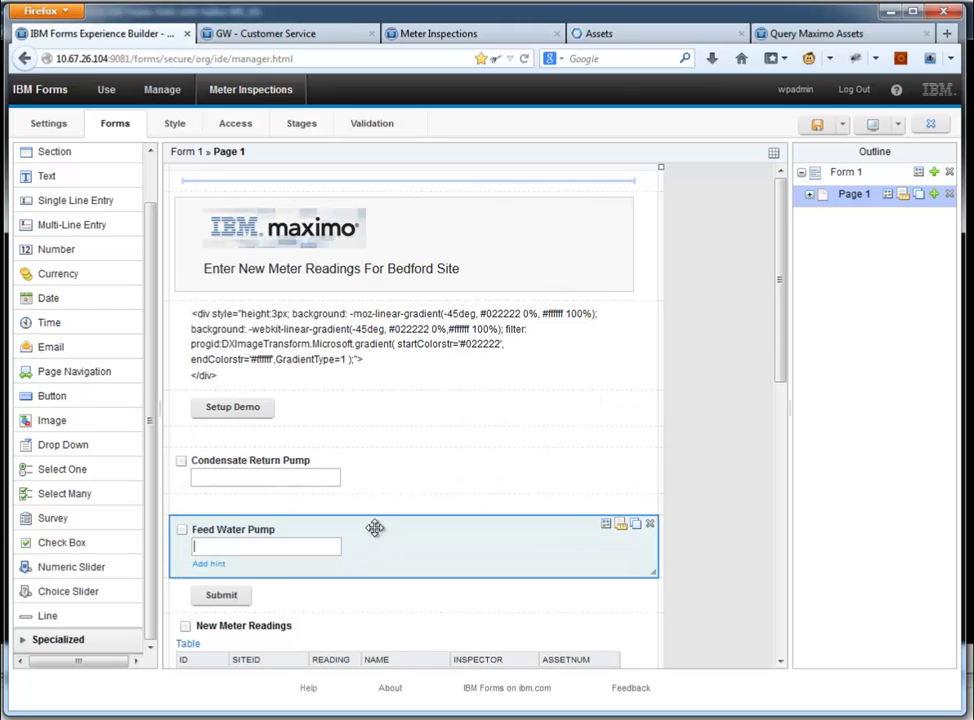
pyautogui.click(386, 473)
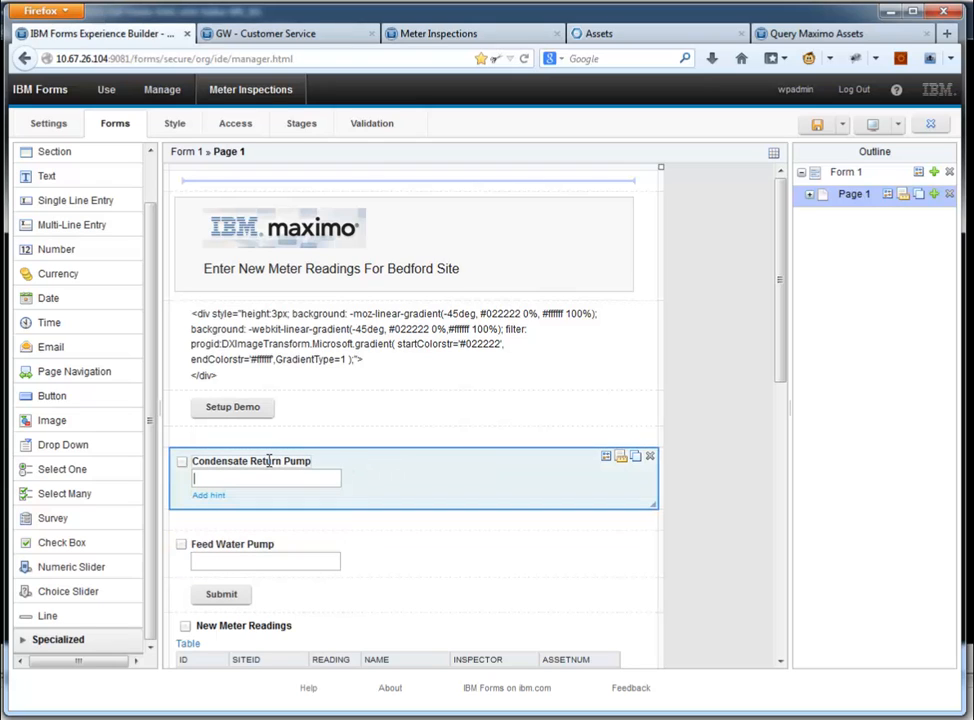
# Step: Open Form 1's UpdateMXMETERDATA service configuration in the application settings and review its assigned inputs
pyautogui.click(45, 124)
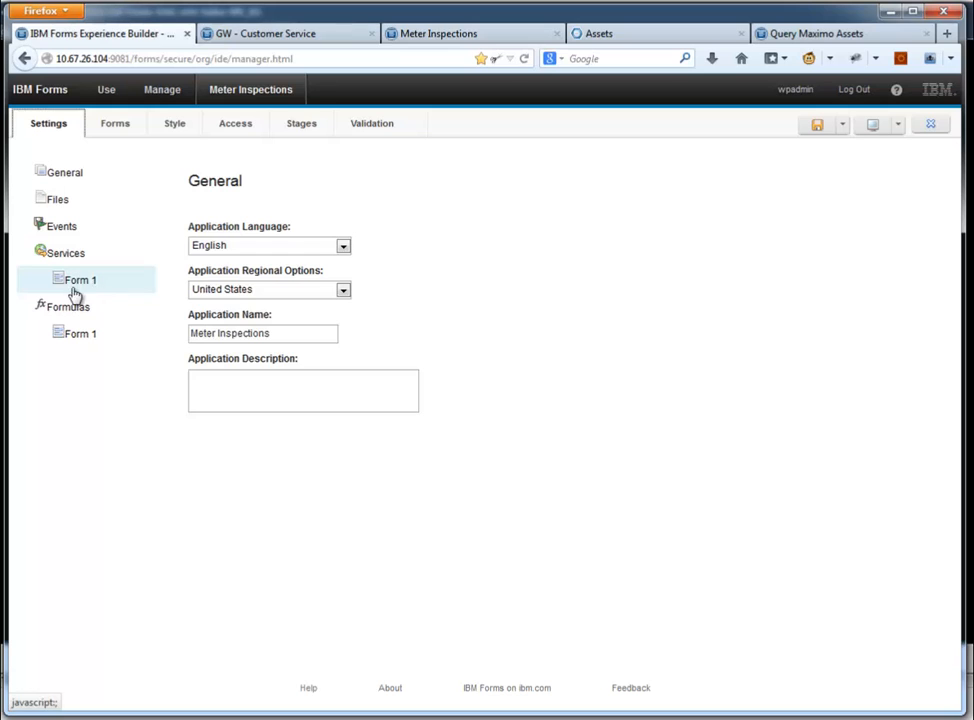
pyautogui.click(80, 287)
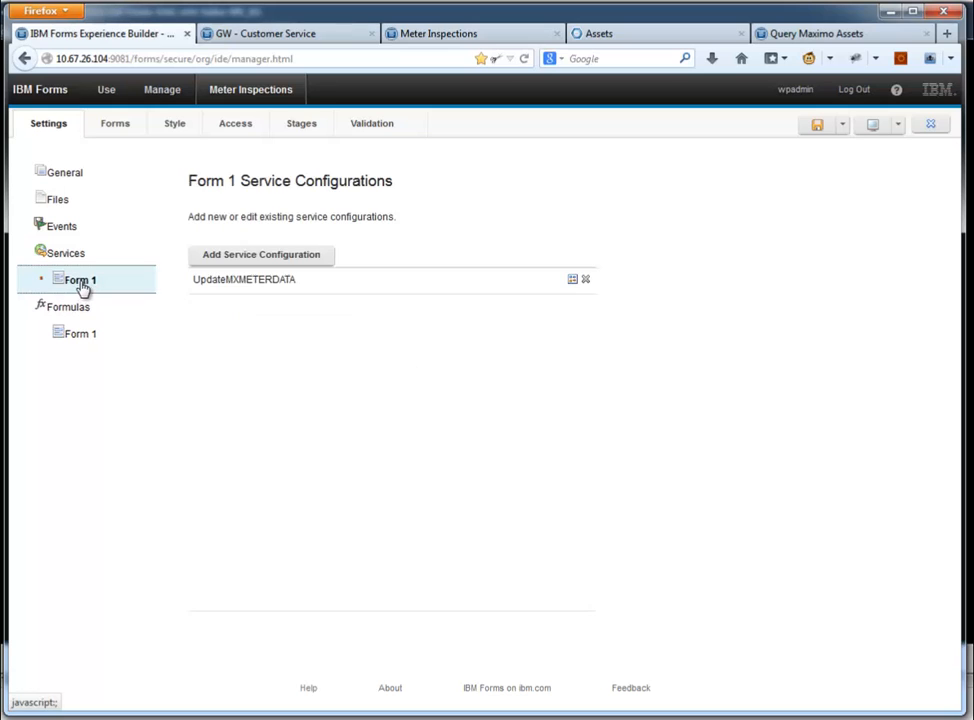
pyautogui.click(572, 281)
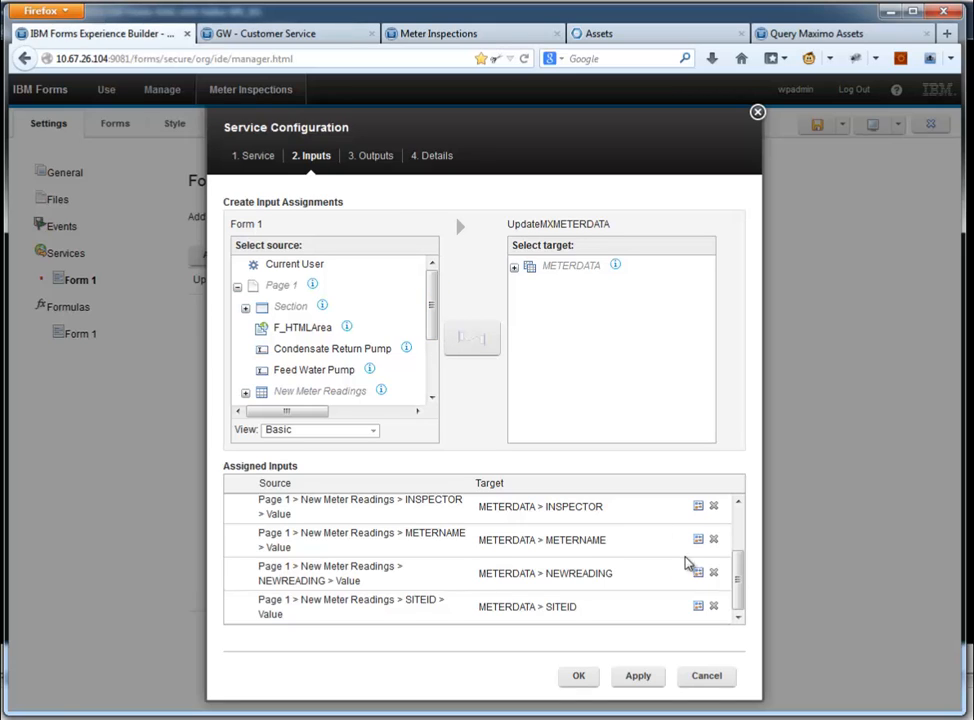
pyautogui.moveTo(740, 578); pyautogui.dragTo(735, 507)
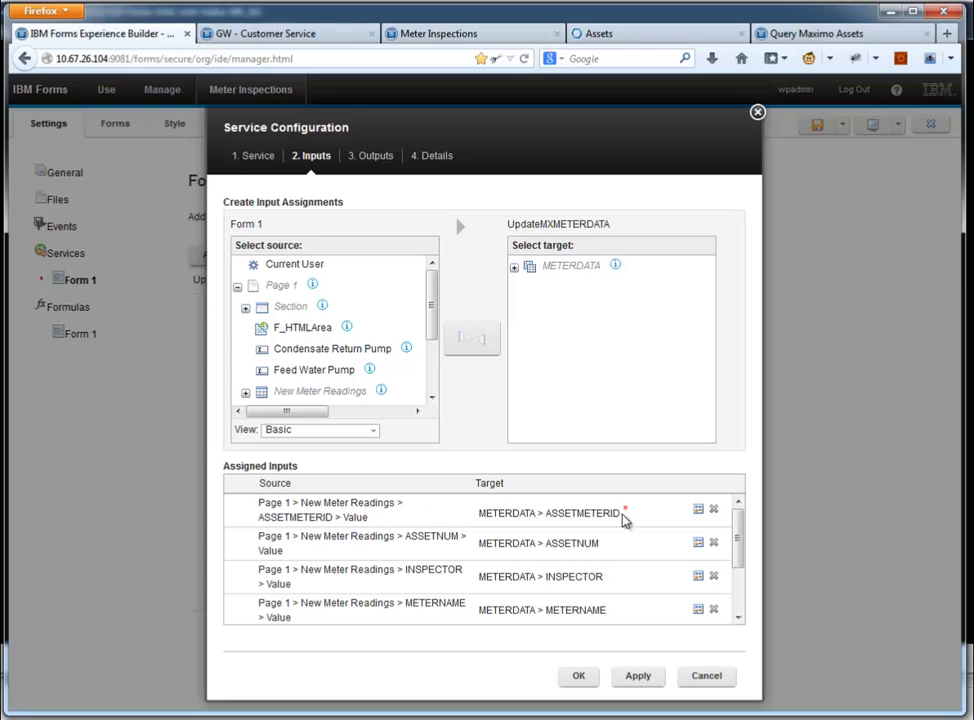
pyautogui.scroll(-3, 737, 550)
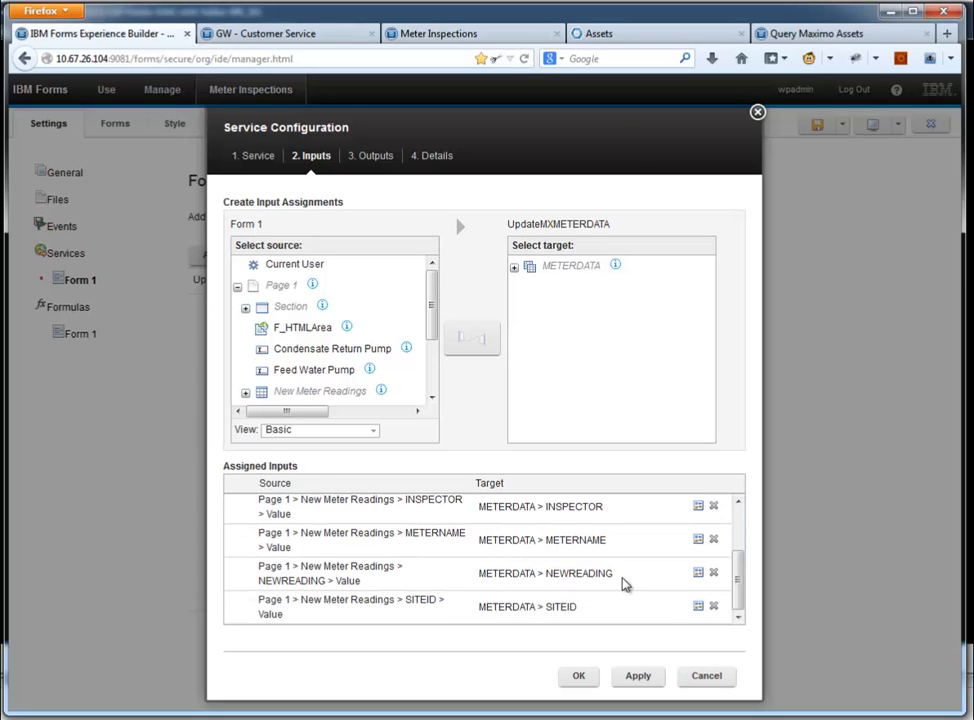
# Step: Highlight the NEWREADING, METERNAME, INSPECTOR and SITEID targets among the assigned inputs to examine their mappings
pyautogui.moveTo(614, 574); pyautogui.dragTo(478, 575)
pyautogui.click(648, 584)
pyautogui.moveTo(622, 539); pyautogui.dragTo(478, 541)
pyautogui.moveTo(633, 507); pyautogui.dragTo(512, 507)
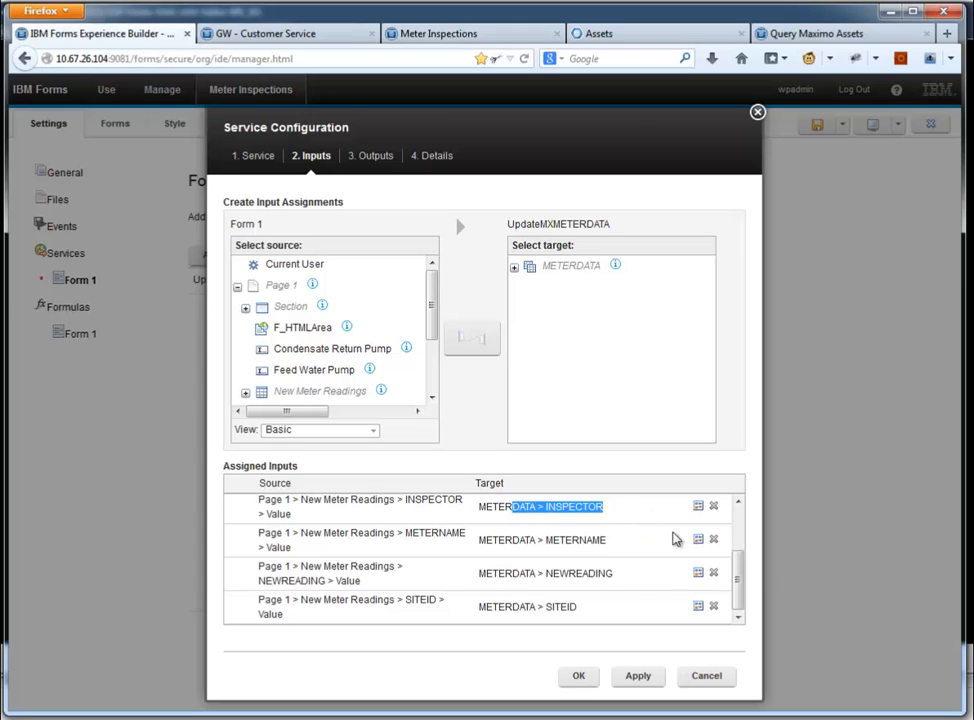
pyautogui.moveTo(626, 608); pyautogui.dragTo(489, 608)
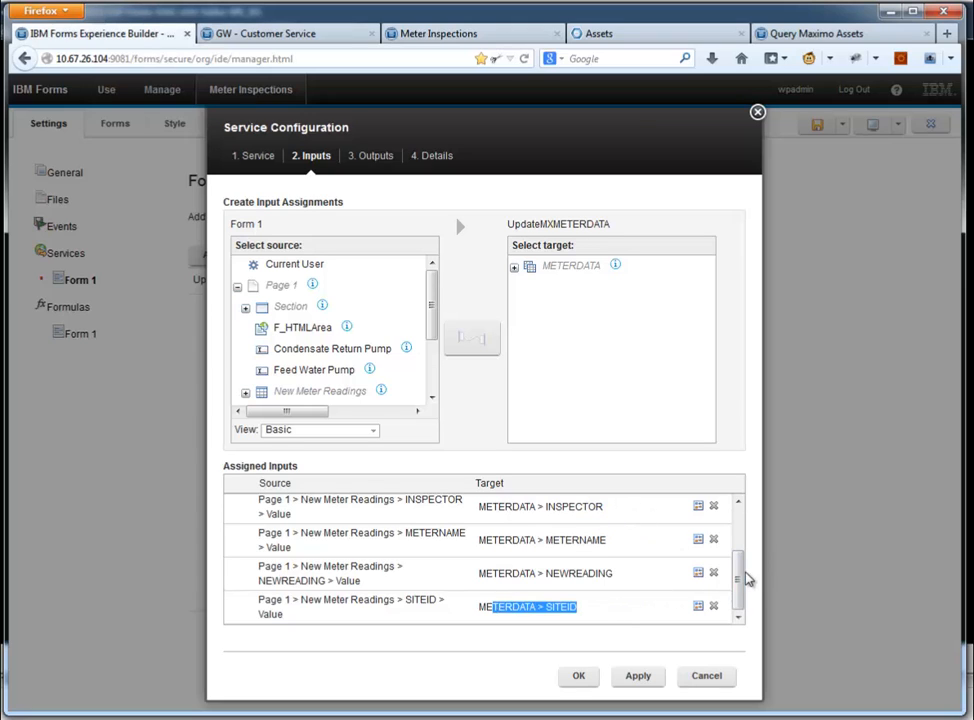
pyautogui.moveTo(745, 593); pyautogui.dragTo(741, 517)
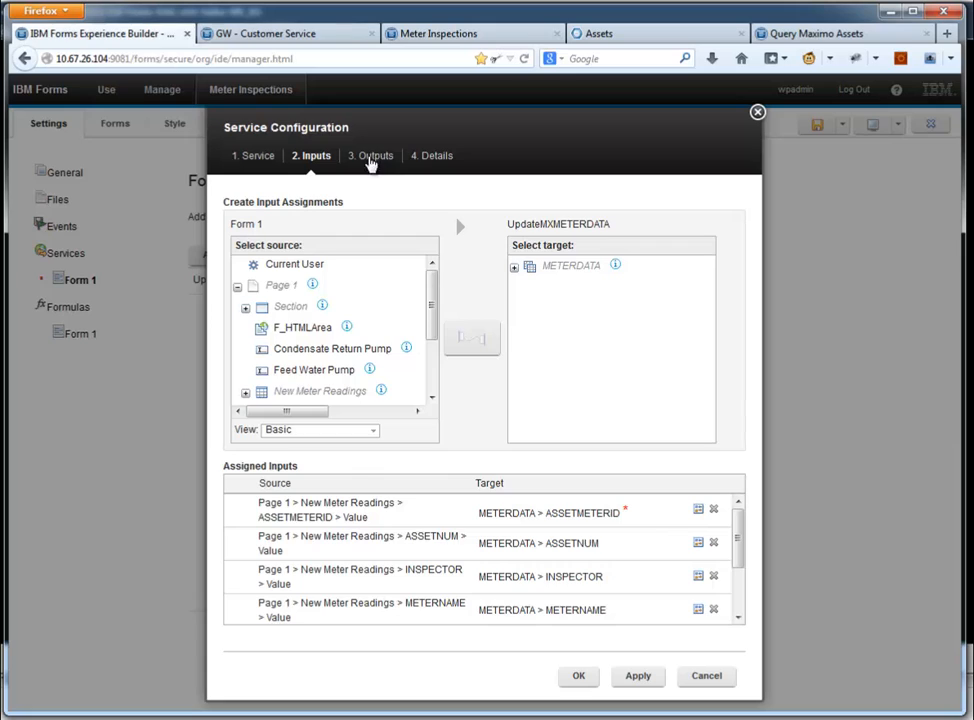
# Step: Review the service's assigned outputs and close the configuration without saving changes
pyautogui.click(372, 158)
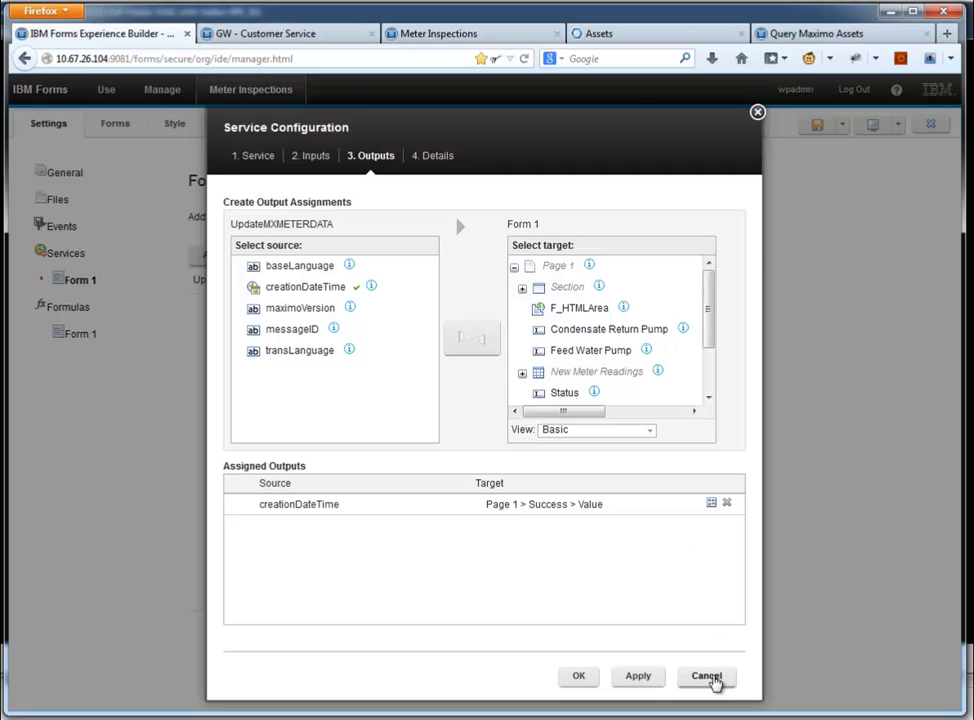
pyautogui.click(715, 678)
pyautogui.click(457, 445)
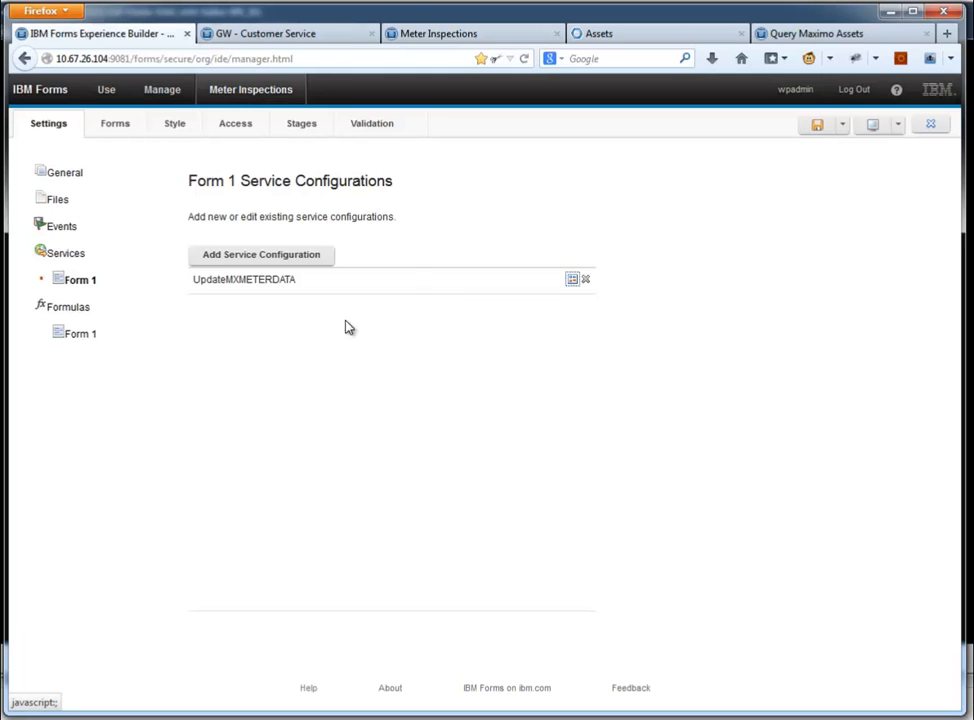
# Step: Close the Meter Inspections application and switch to the running Query Maximo Assets form
pyautogui.click(932, 129)
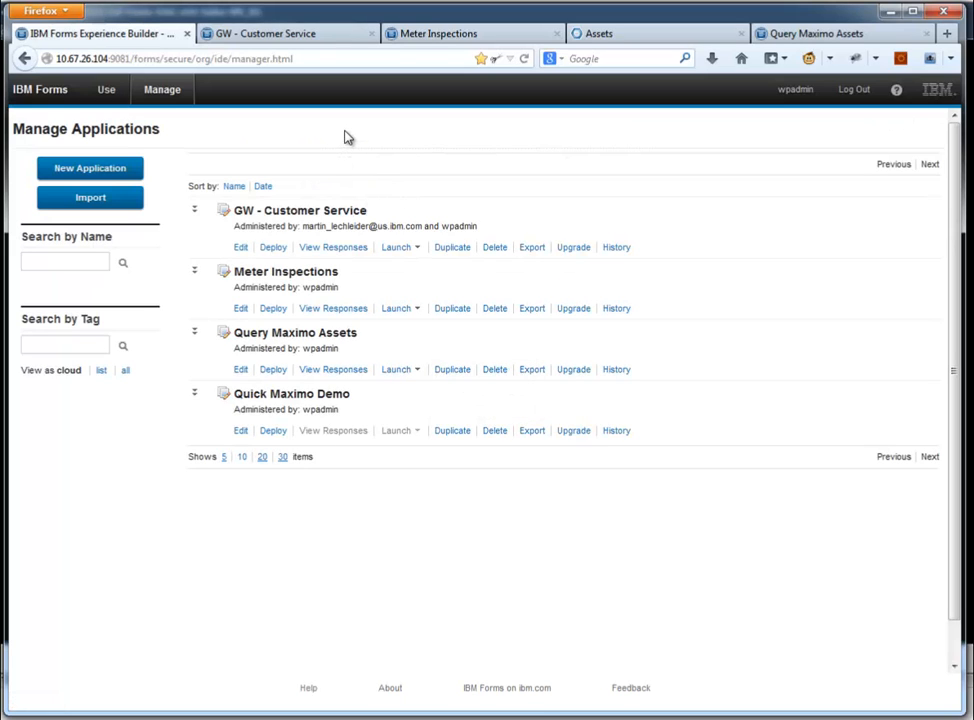
pyautogui.click(795, 34)
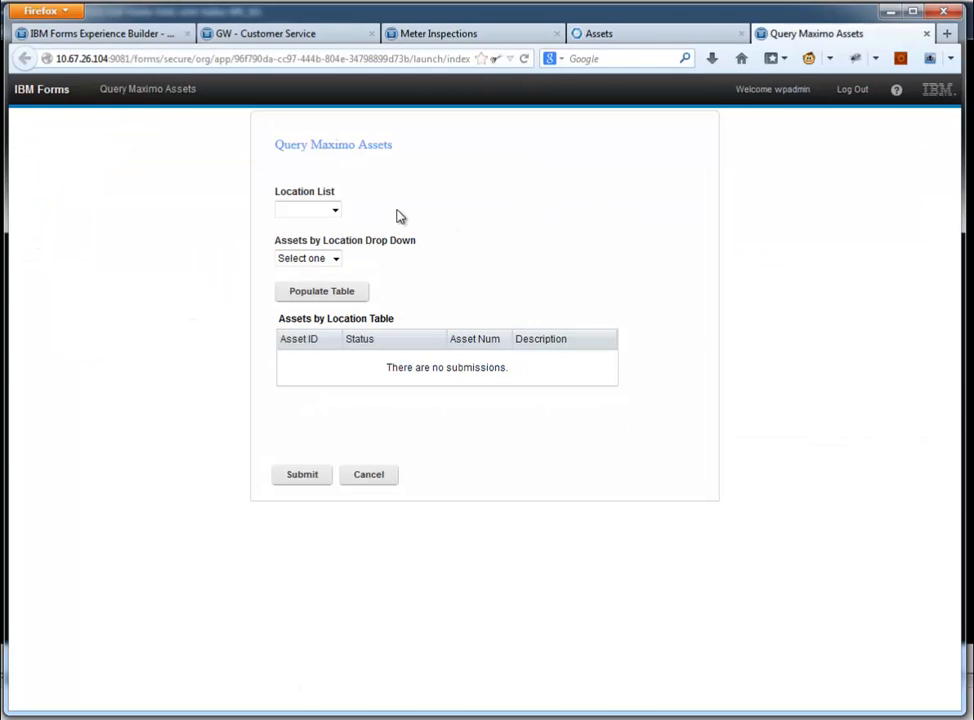
# Step: Choose location COMP310 in the Query Maximo Assets form and examine the assets offered for it
pyautogui.click(334, 210)
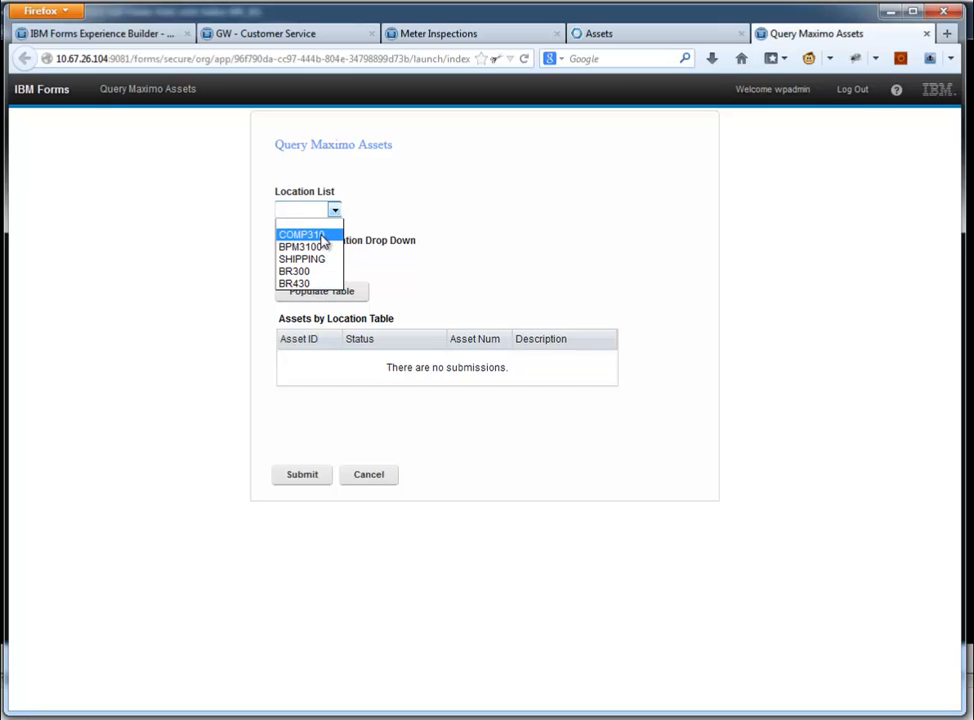
pyautogui.click(322, 236)
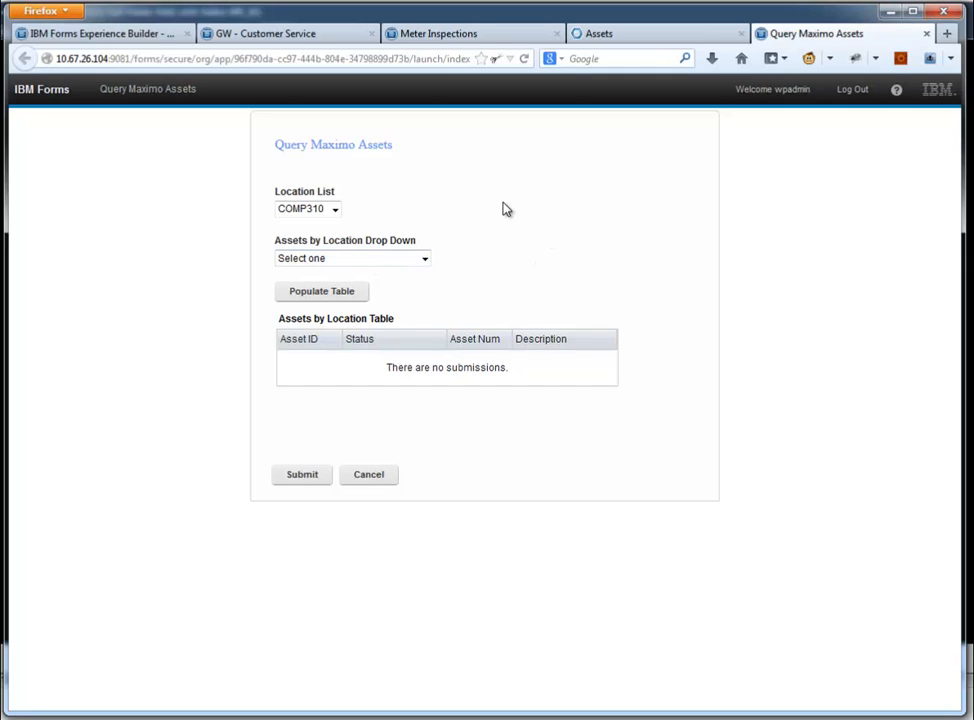
pyautogui.click(424, 262)
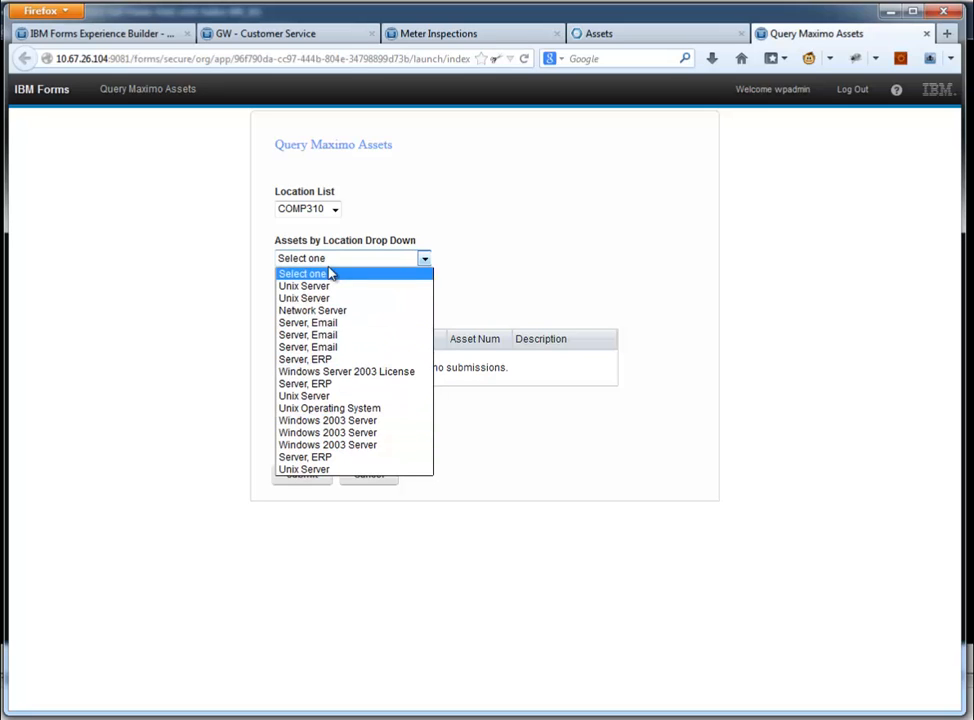
pyautogui.click(501, 192)
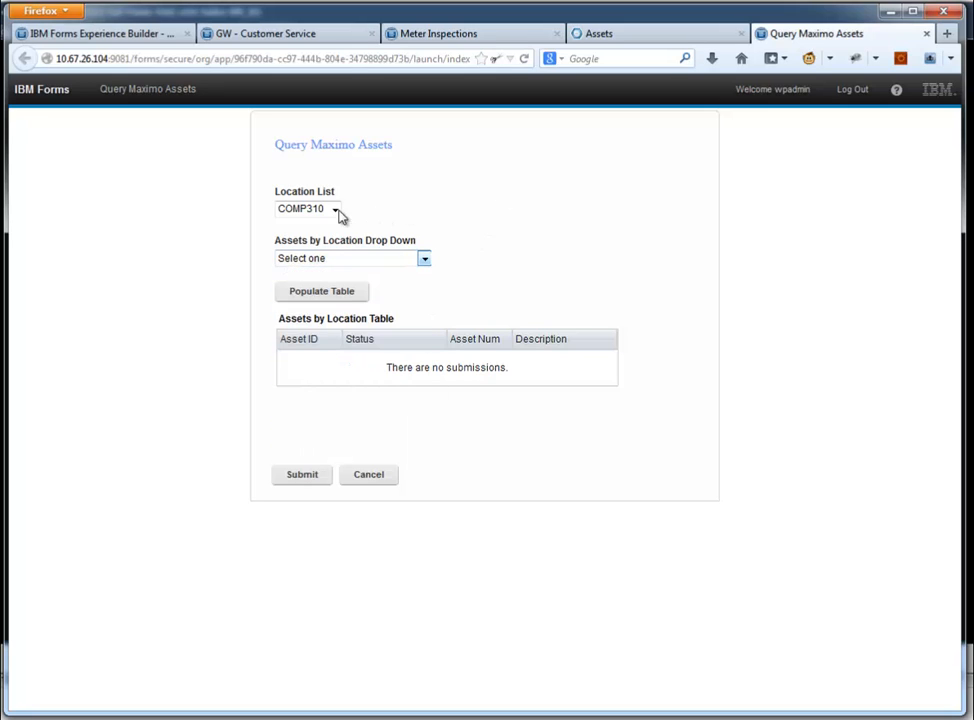
# Step: Query the assets at location BPM3100, reviewing them in the drop-down and in the populated assets table
pyautogui.click(337, 211)
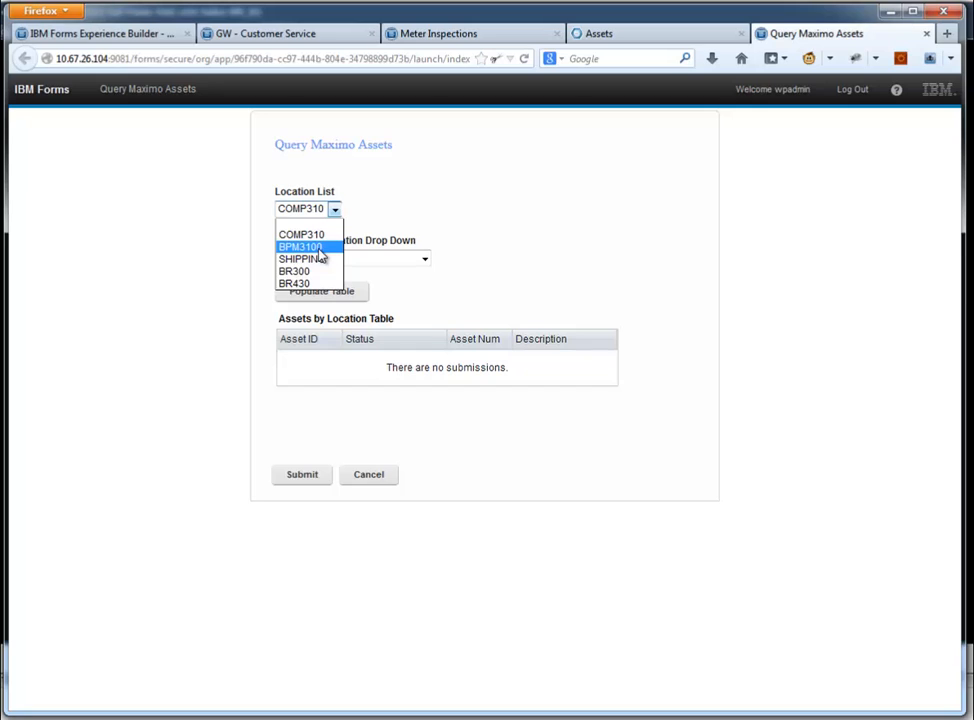
pyautogui.click(320, 247)
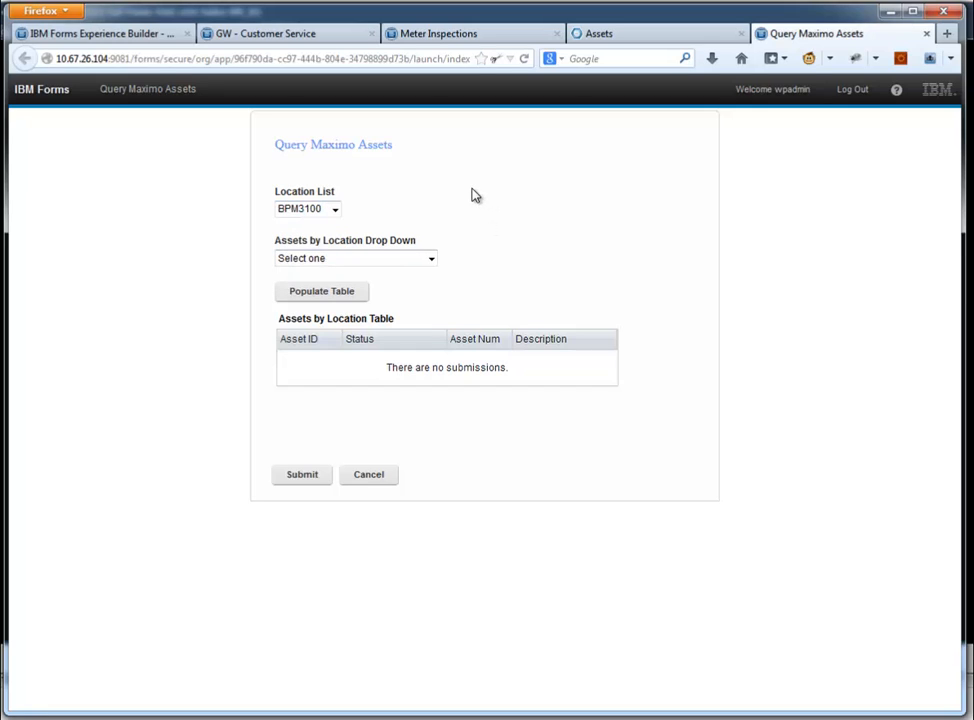
pyautogui.click(430, 259)
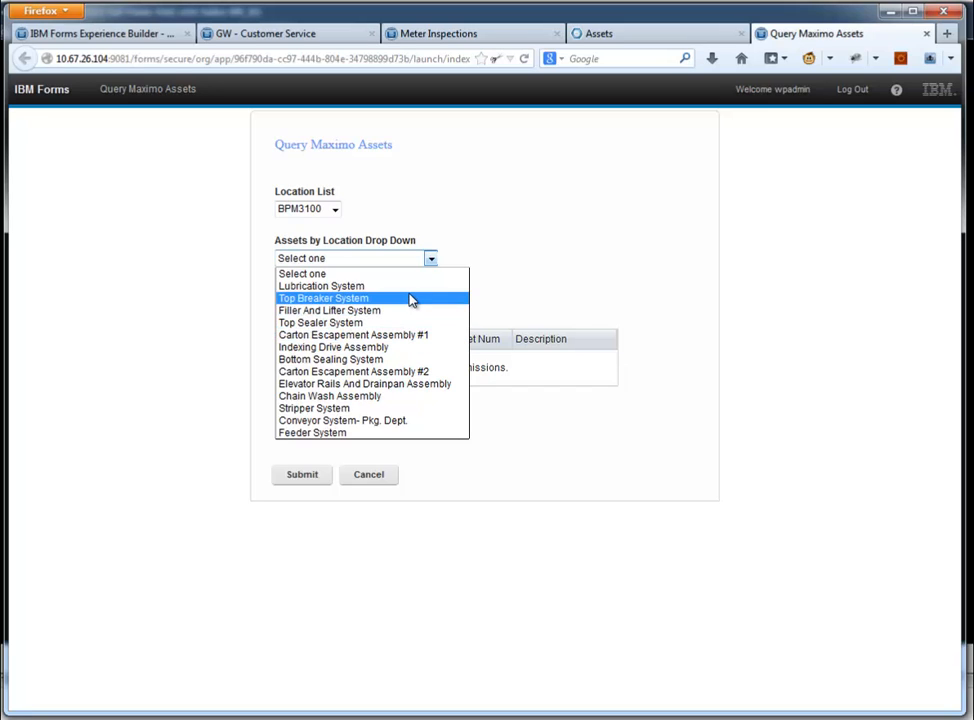
pyautogui.click(588, 262)
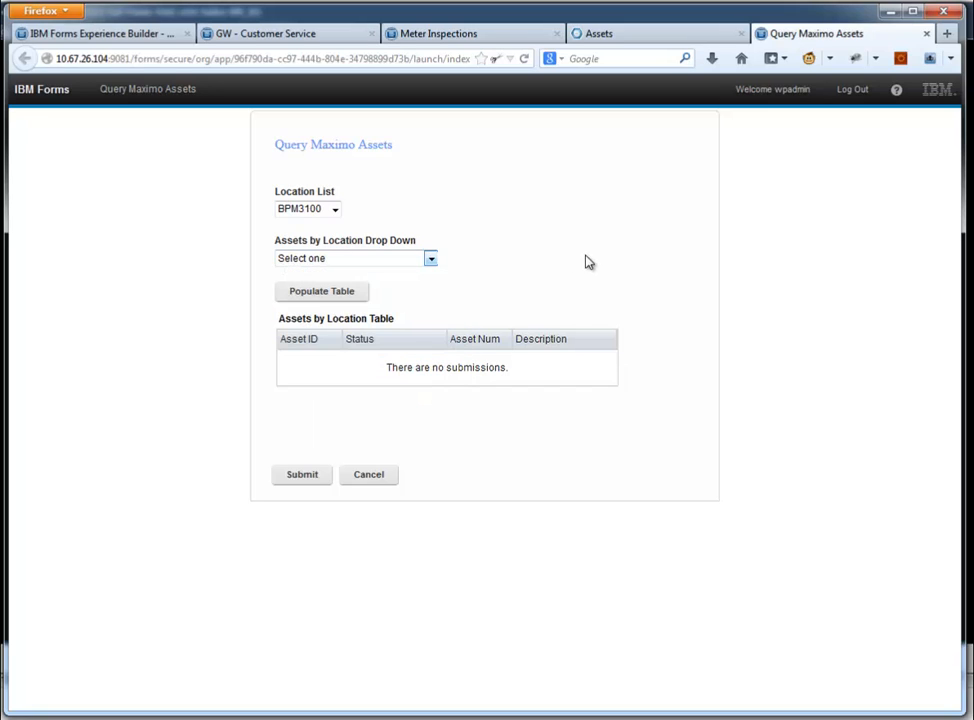
pyautogui.click(322, 296)
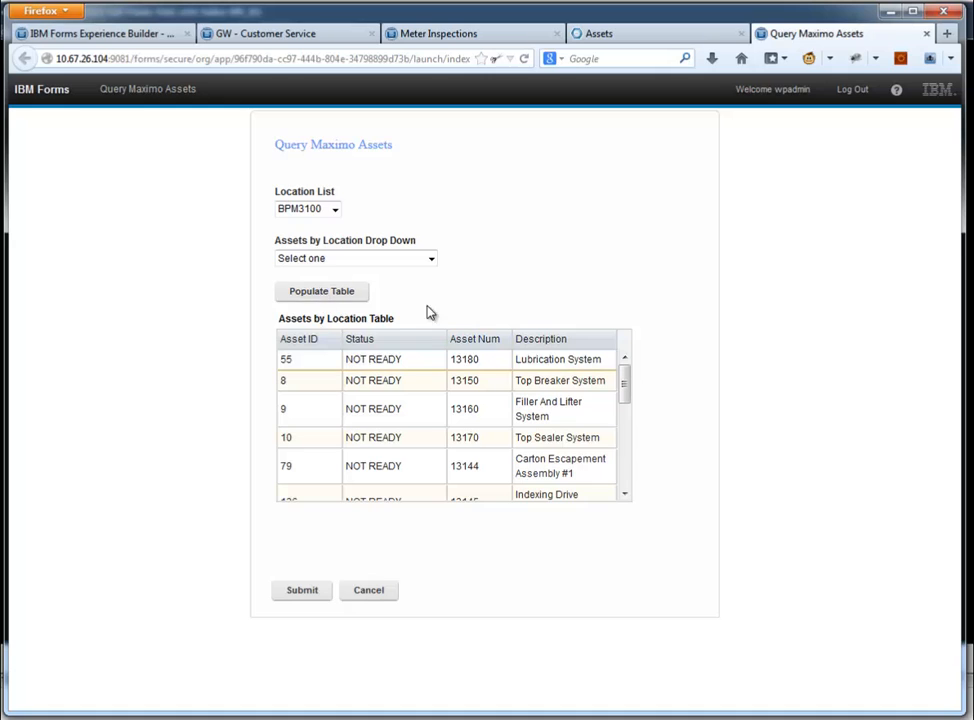
pyautogui.moveTo(626, 385); pyautogui.dragTo(628, 341)
# Step: Set the location back to COMP310 and repopulate the Assets by Location table to review its assets
pyautogui.click(334, 210)
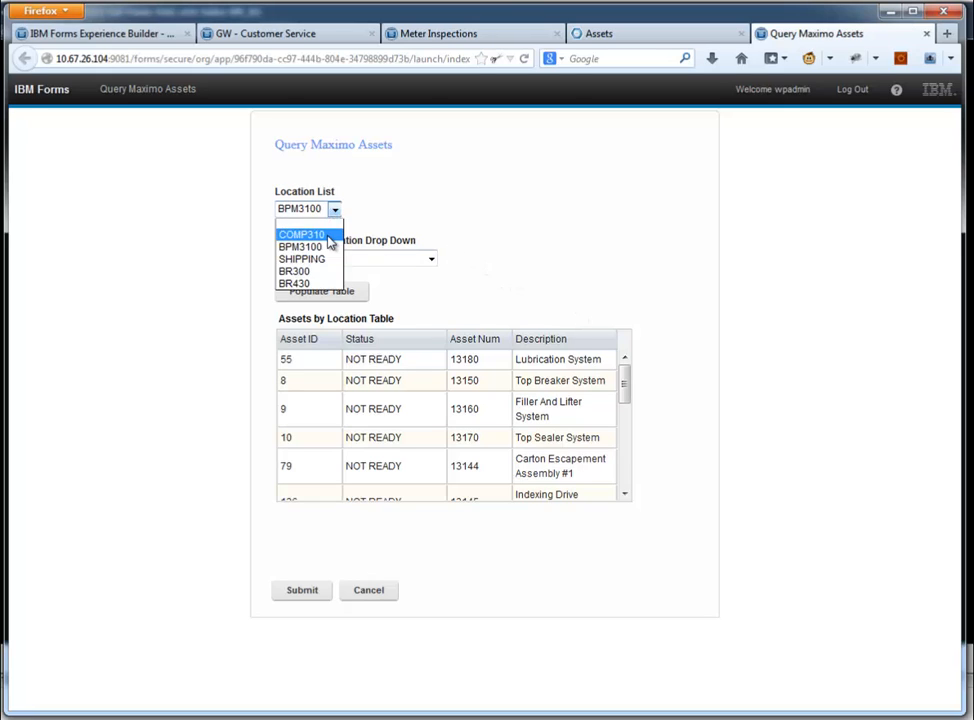
pyautogui.click(300, 235)
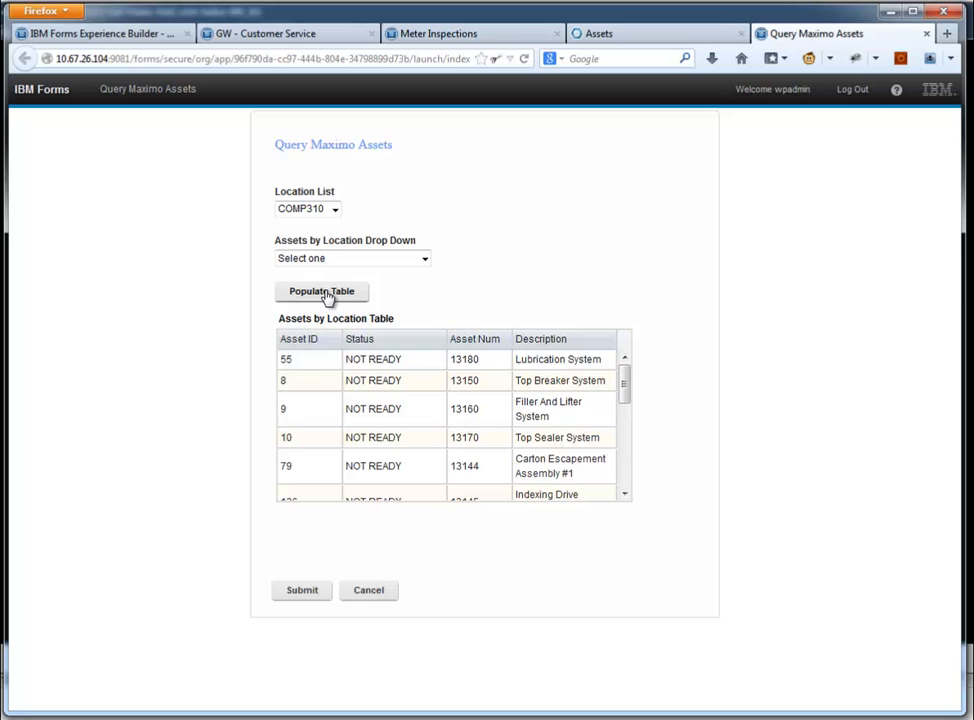
pyautogui.click(325, 292)
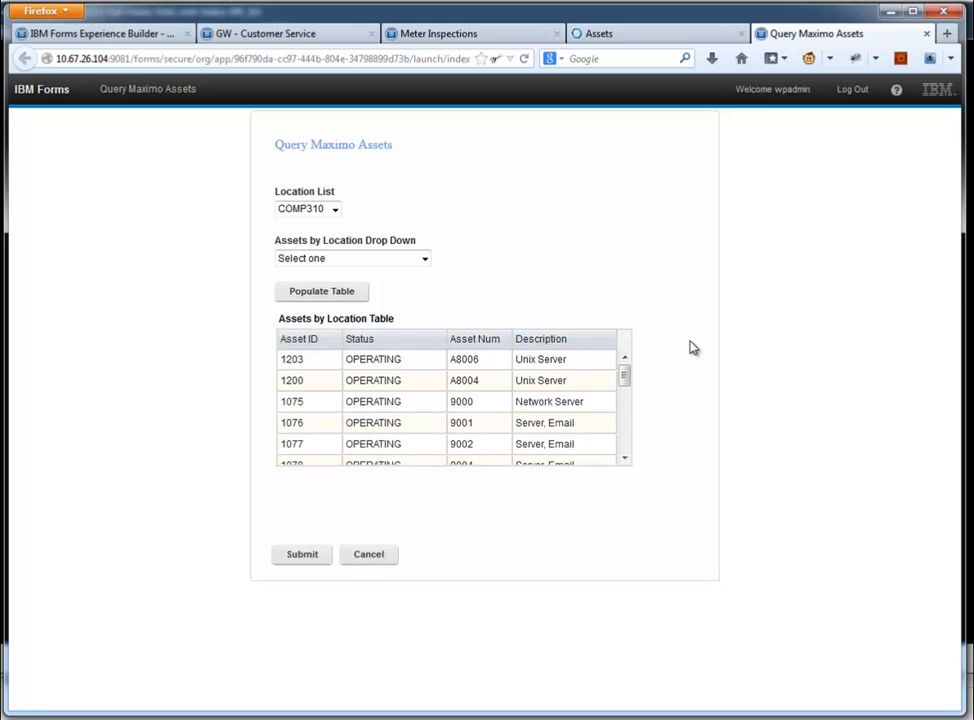
pyautogui.moveTo(624, 383)
pyautogui.mouseDown()
pyautogui.moveTo(630, 461)
pyautogui.moveTo(626, 366)
pyautogui.mouseUp()
# Step: In GW - Customer Service, fill a new incident with severity 1 - Critical, region MidAtlantic and account Canyon Ranch, and return to the menu without creating it
pyautogui.click(288, 38)
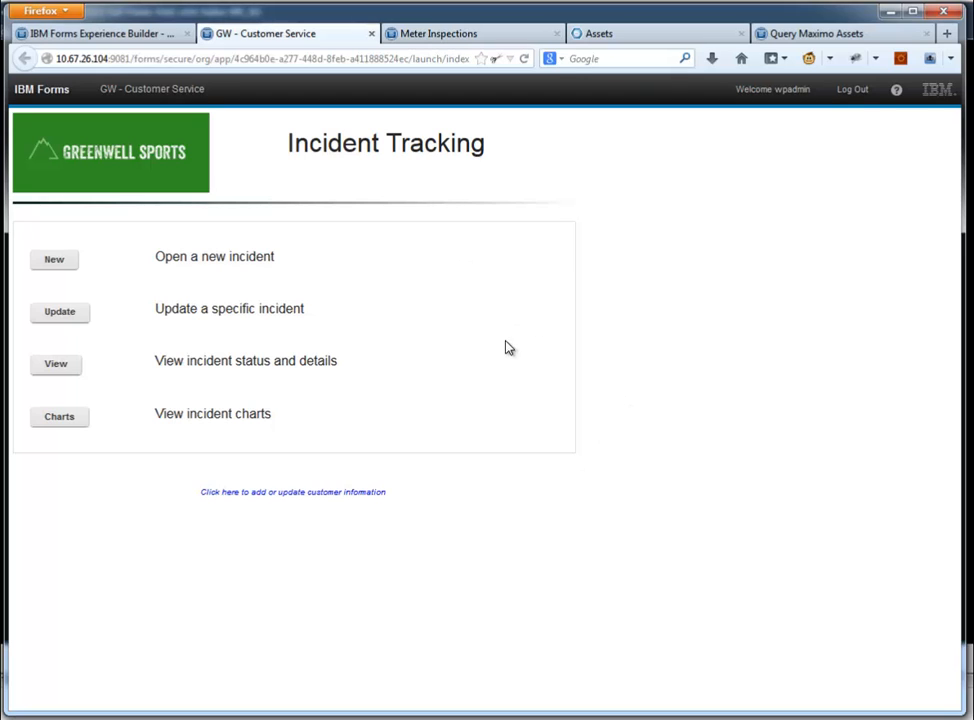
pyautogui.click(54, 261)
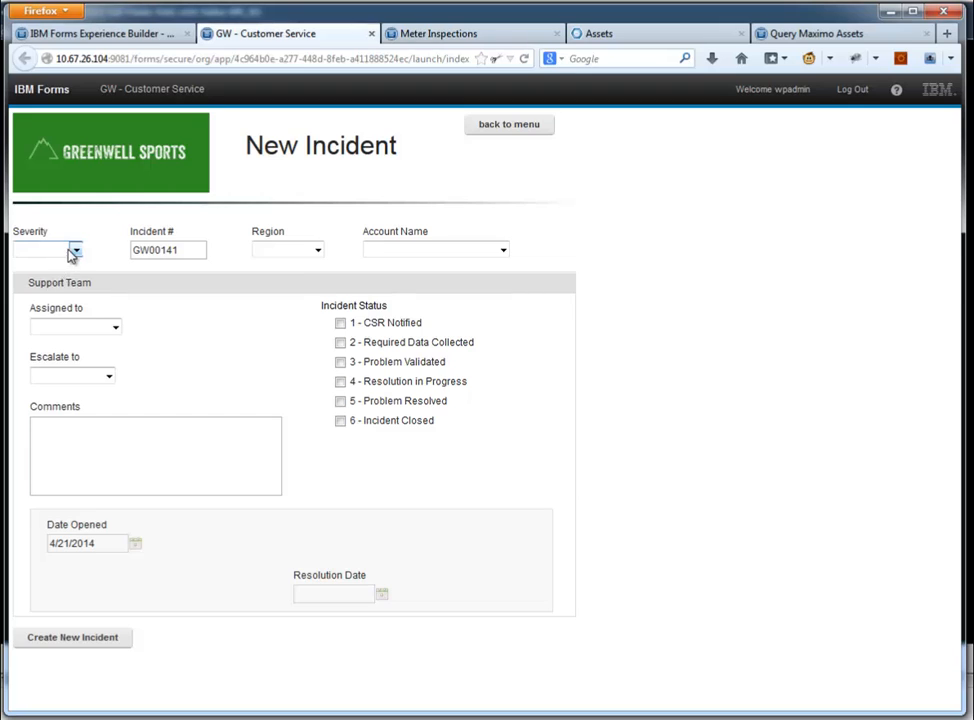
pyautogui.click(70, 249)
pyautogui.click(62, 272)
pyautogui.click(316, 252)
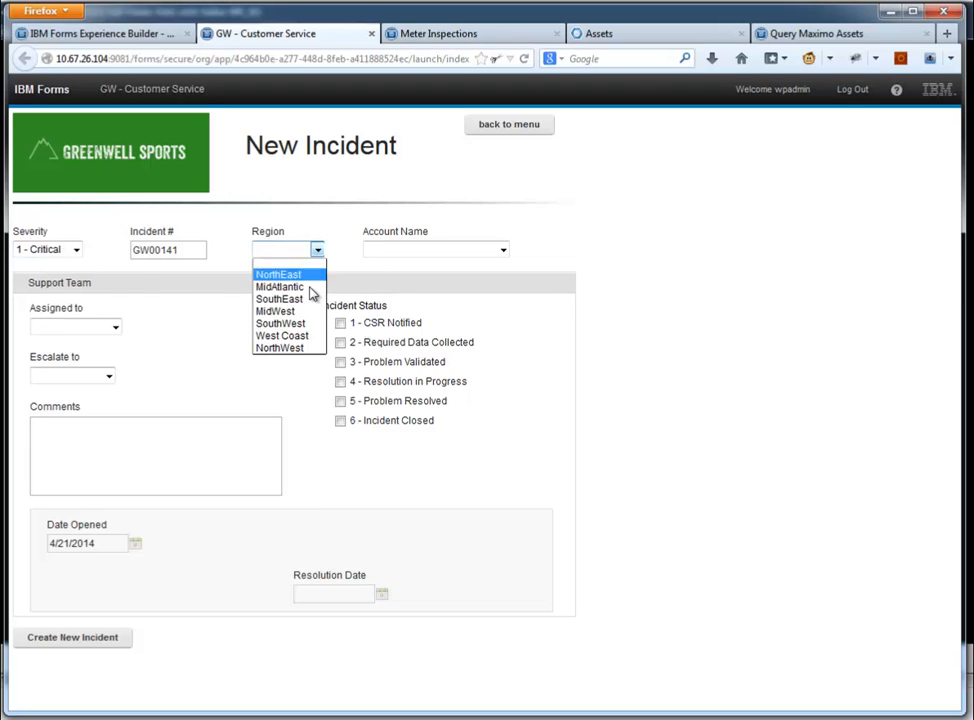
pyautogui.click(312, 286)
pyautogui.click(500, 251)
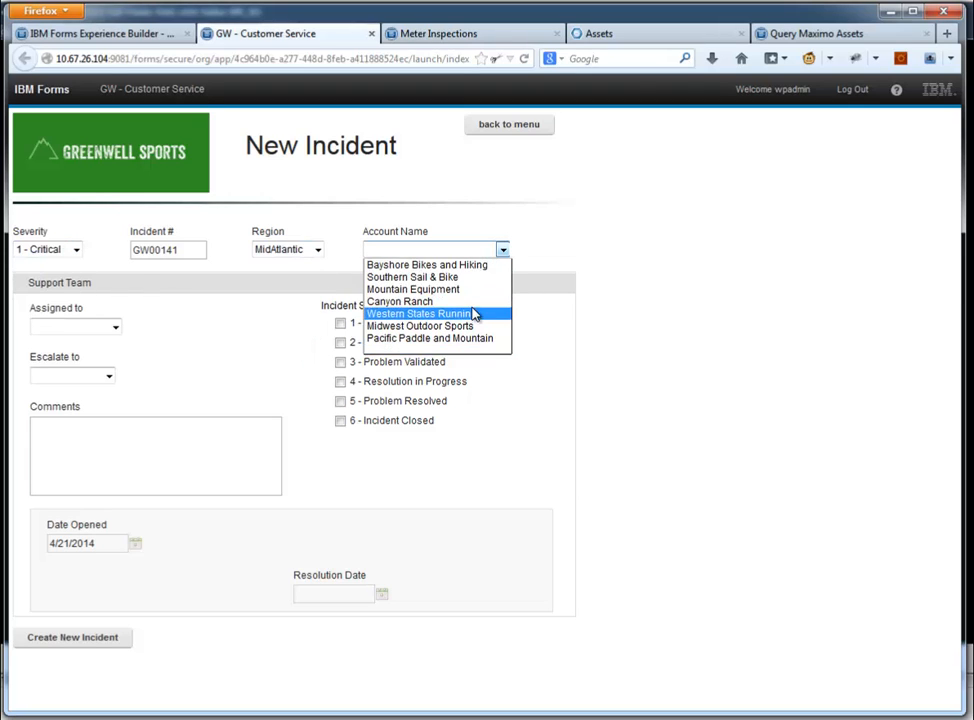
pyautogui.click(472, 301)
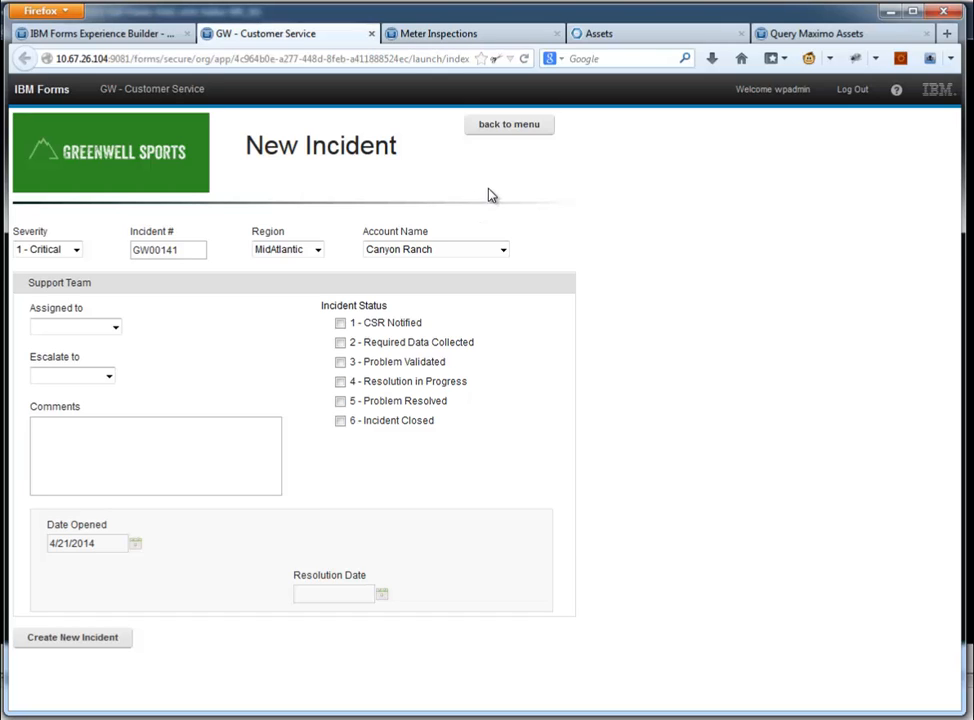
pyautogui.click(513, 128)
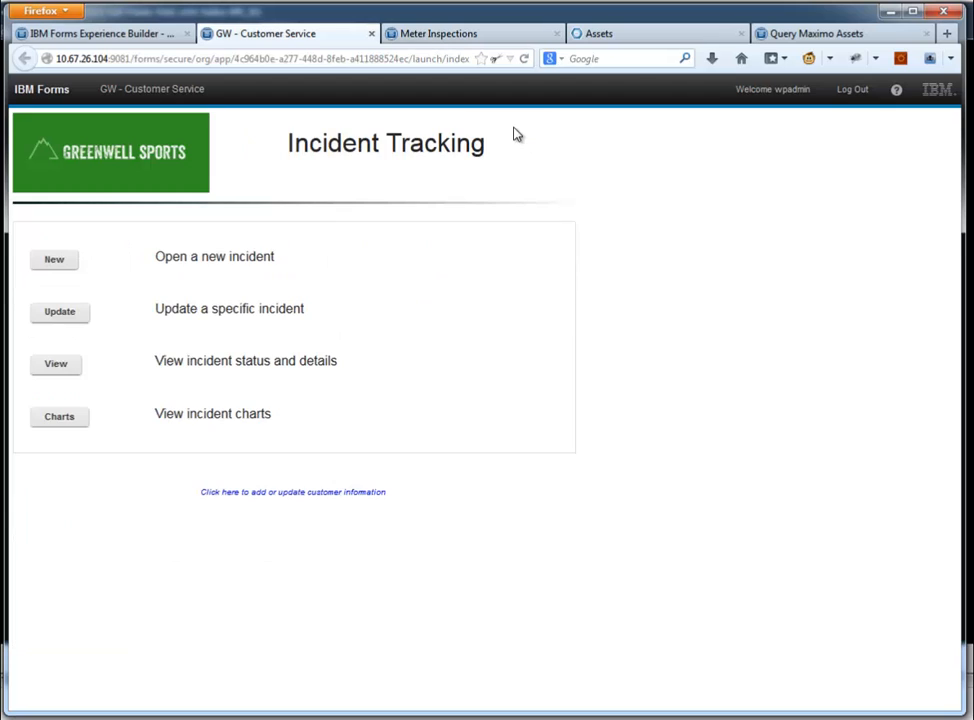
# Step: View the Incident Reporting list of incidents in the system and return to the Incident Tracking menu
pyautogui.click(54, 368)
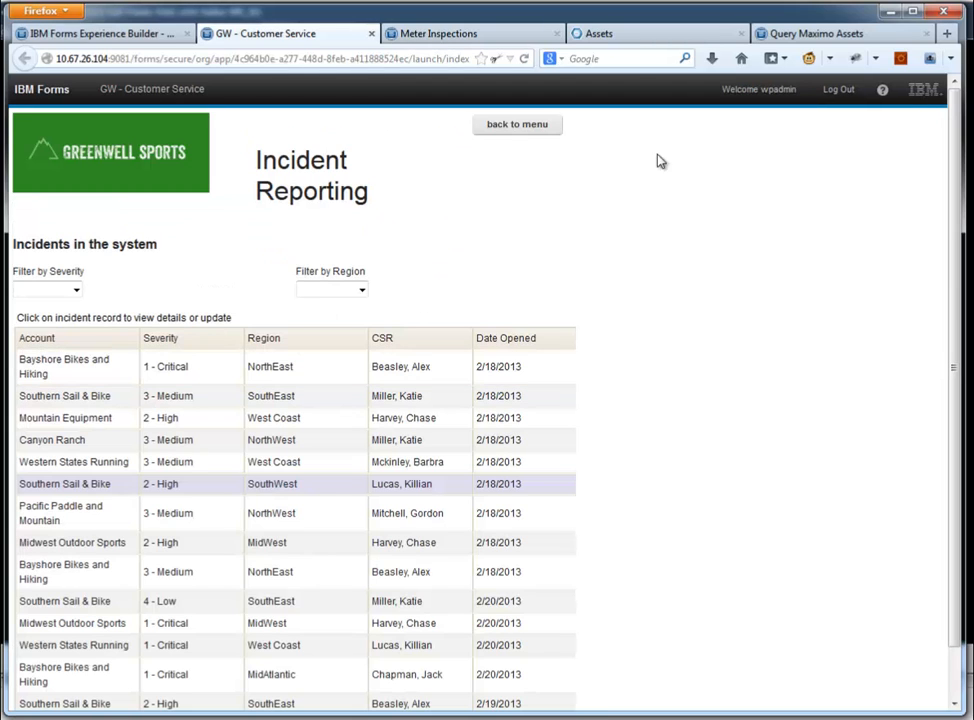
pyautogui.click(537, 134)
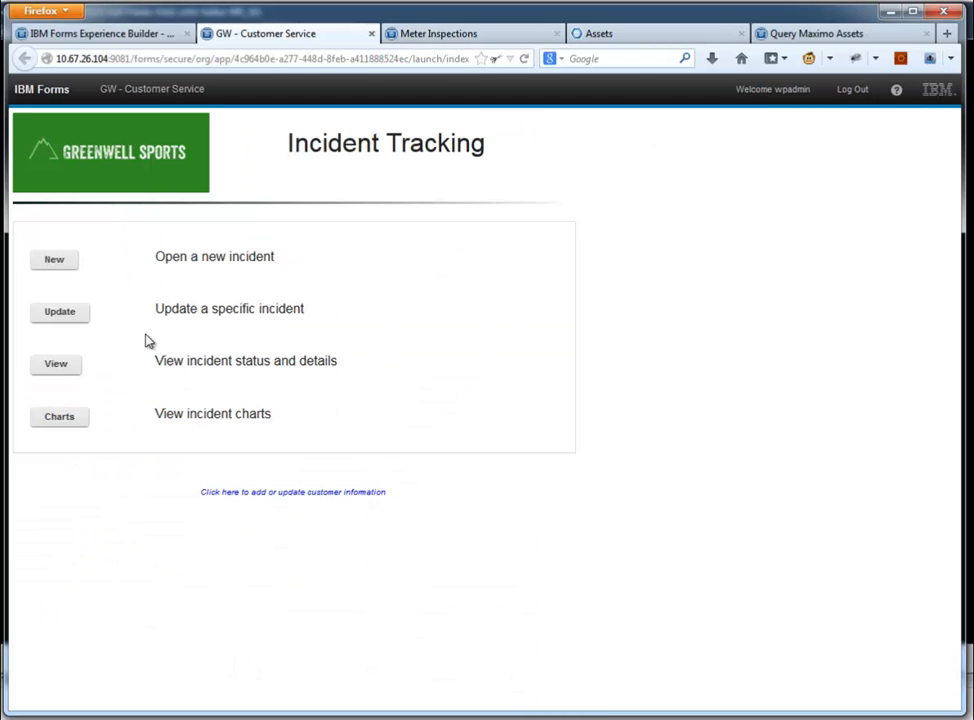
# Step: Open the Update Incident form, compare incidents for two CSRs, and load the second CSR's critical Bayshore Bikes and Hiking incident
pyautogui.click(73, 318)
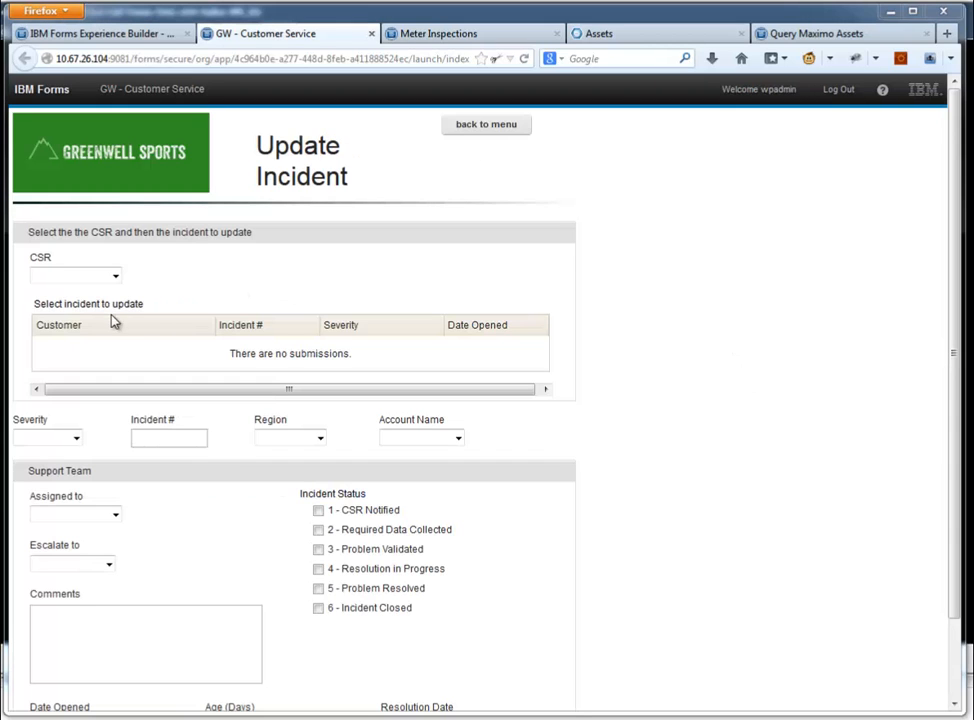
pyautogui.click(115, 275)
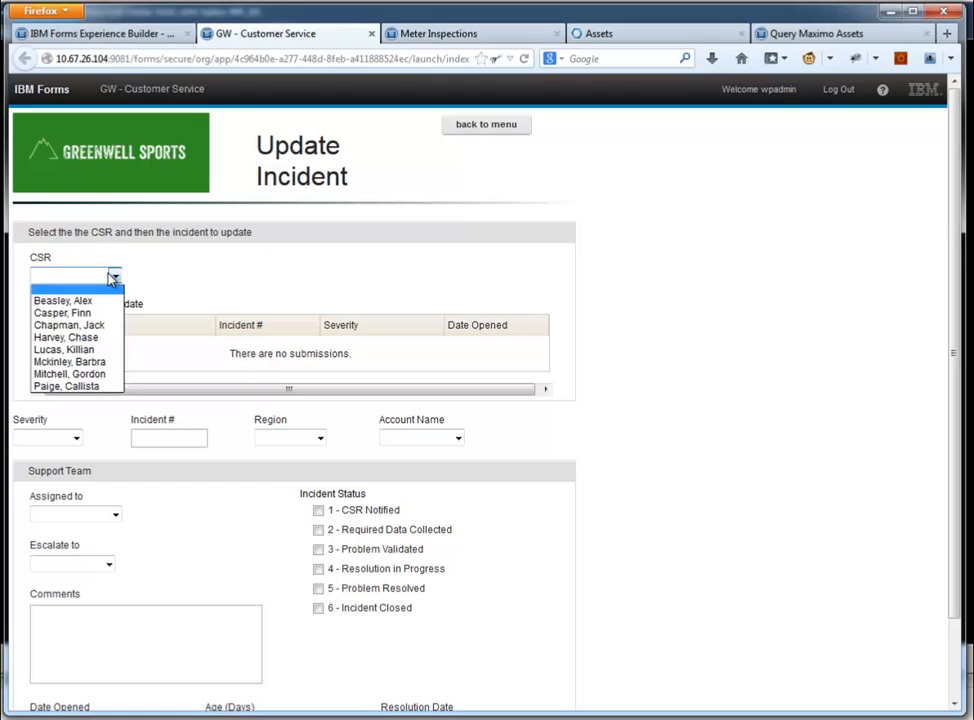
pyautogui.click(70, 325)
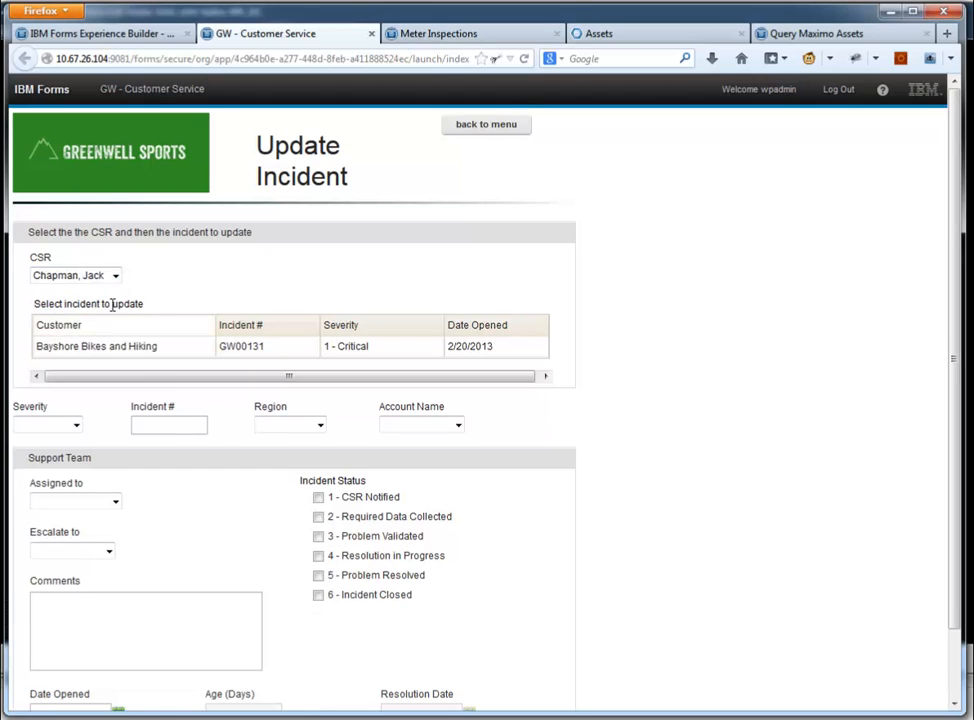
pyautogui.click(115, 275)
pyautogui.click(104, 302)
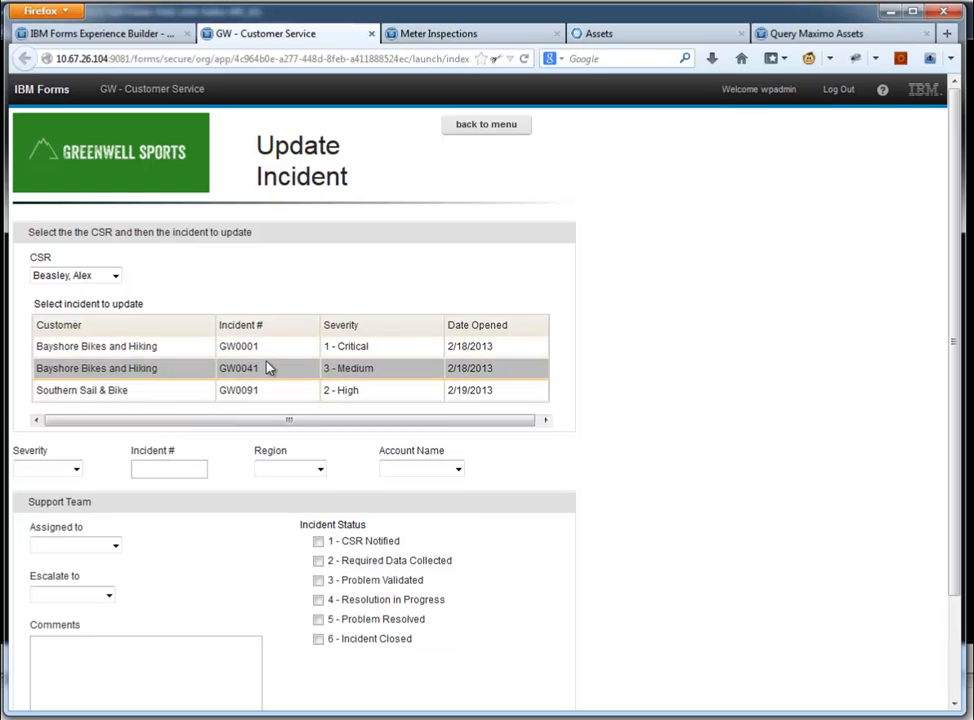
pyautogui.click(155, 356)
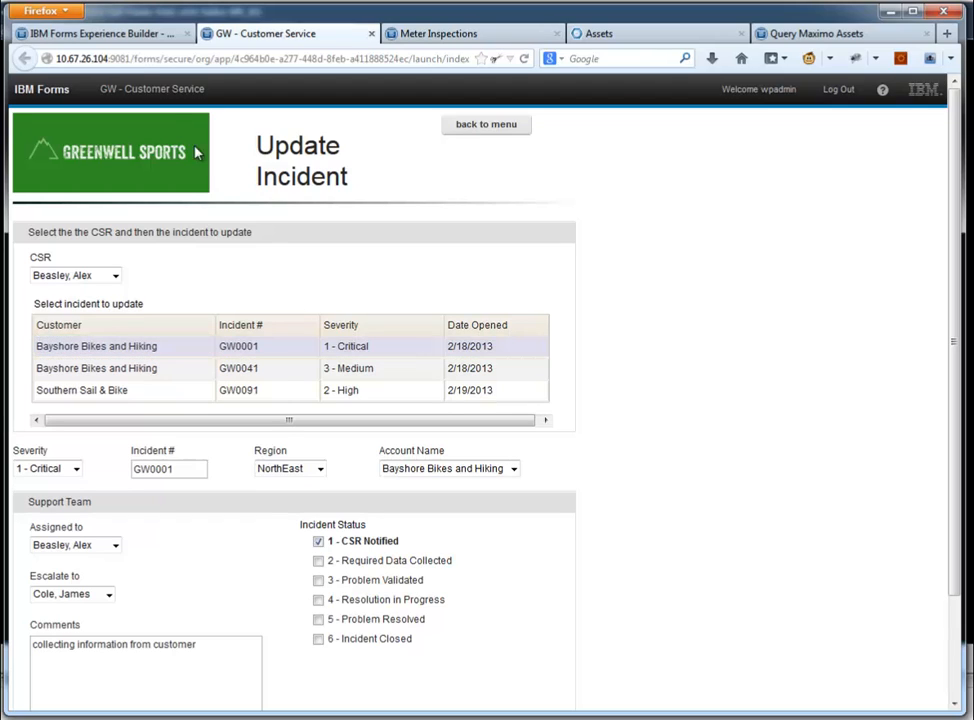
# Step: Switch to the Forms Experience Builder application list and enter 4,420 as the Condensate Return Pump reading in the phone's form
pyautogui.click(117, 36)
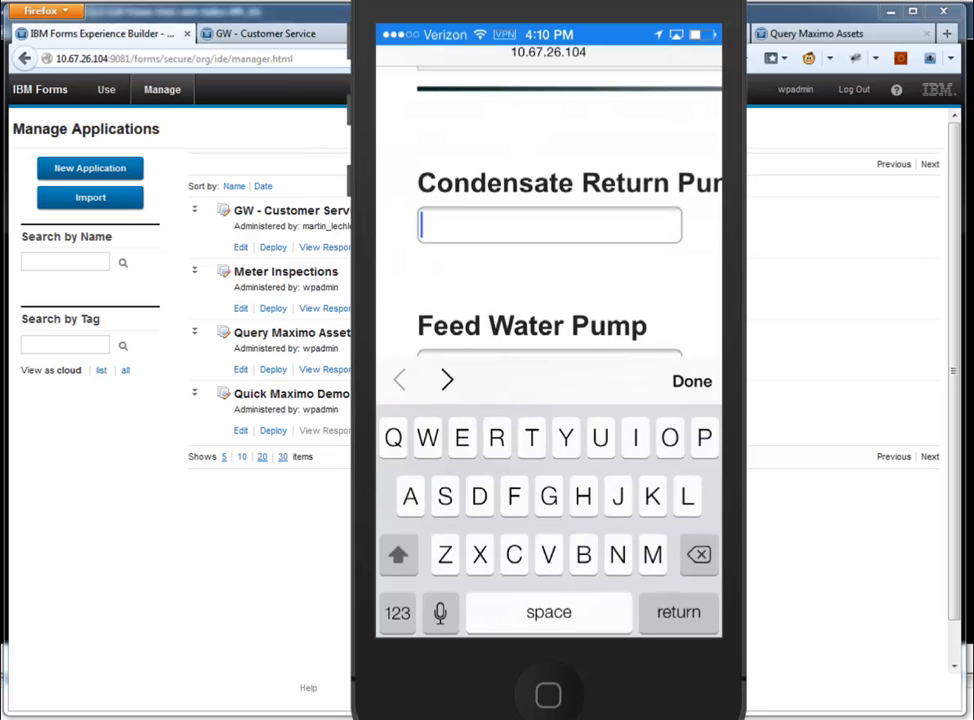
pyautogui.write('4.')
pyautogui.write('420')
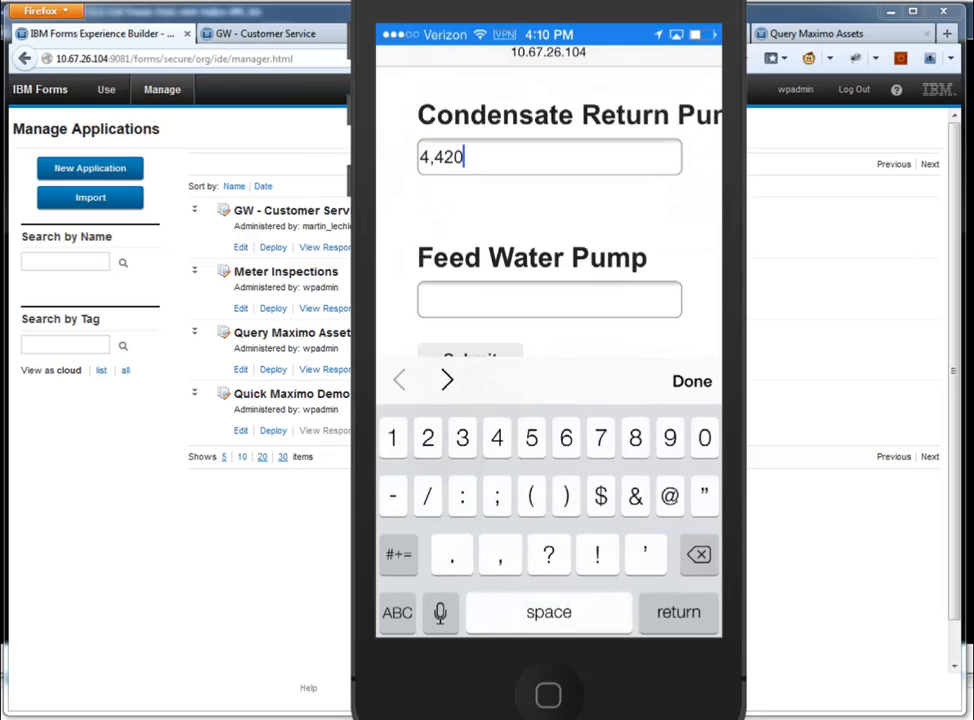
# Step: Enter 4,119 as the Feed Water Pump reading on the phone, submit the form, and review the submitted readings and status
pyautogui.click(549, 300)
pyautogui.click(397, 613)
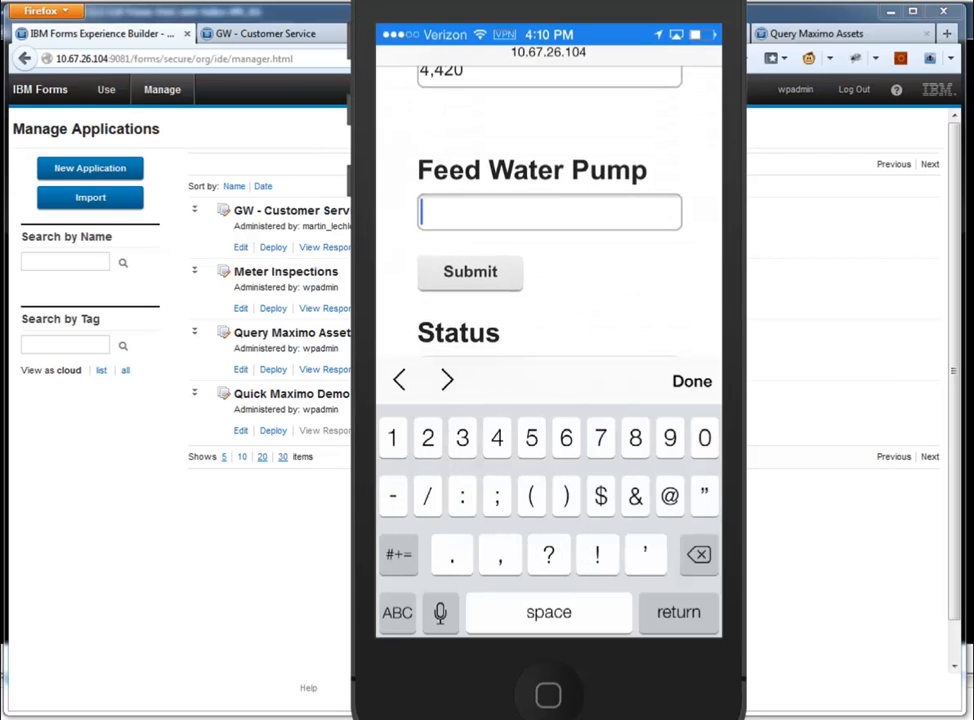
pyautogui.write('4,119')
pyautogui.scroll(-1, 549, 212)
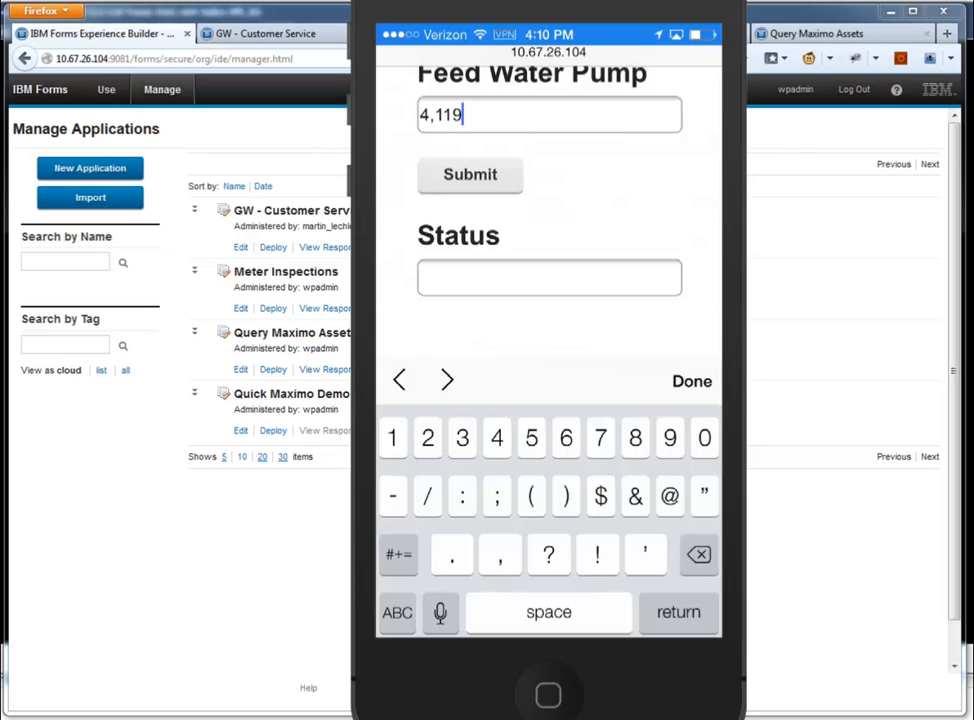
pyautogui.click(470, 175)
pyautogui.scroll(3, 549, 350)
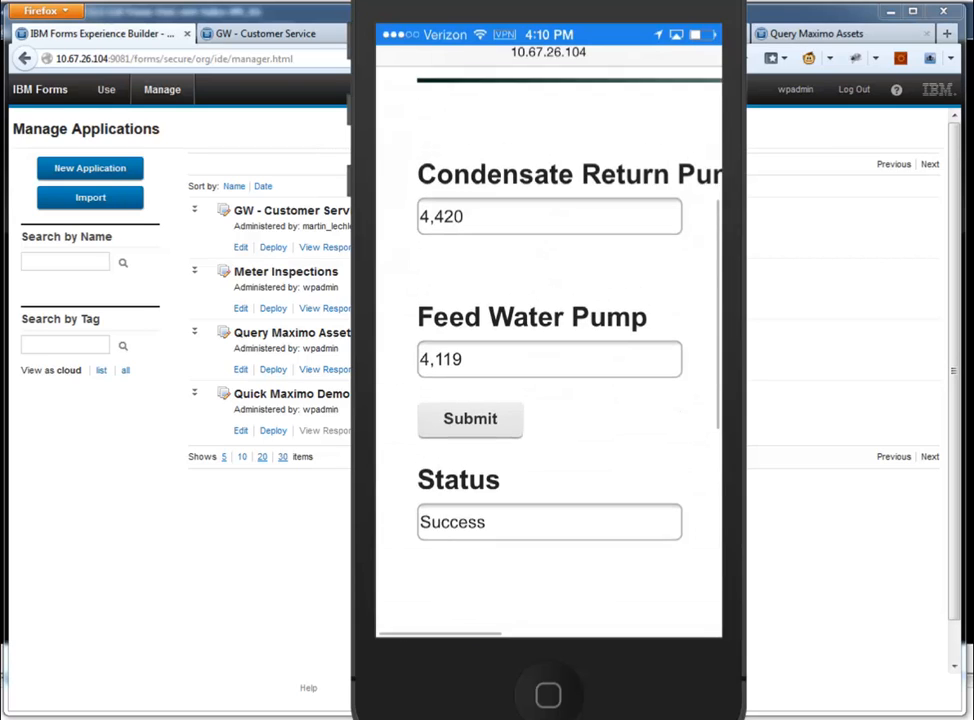